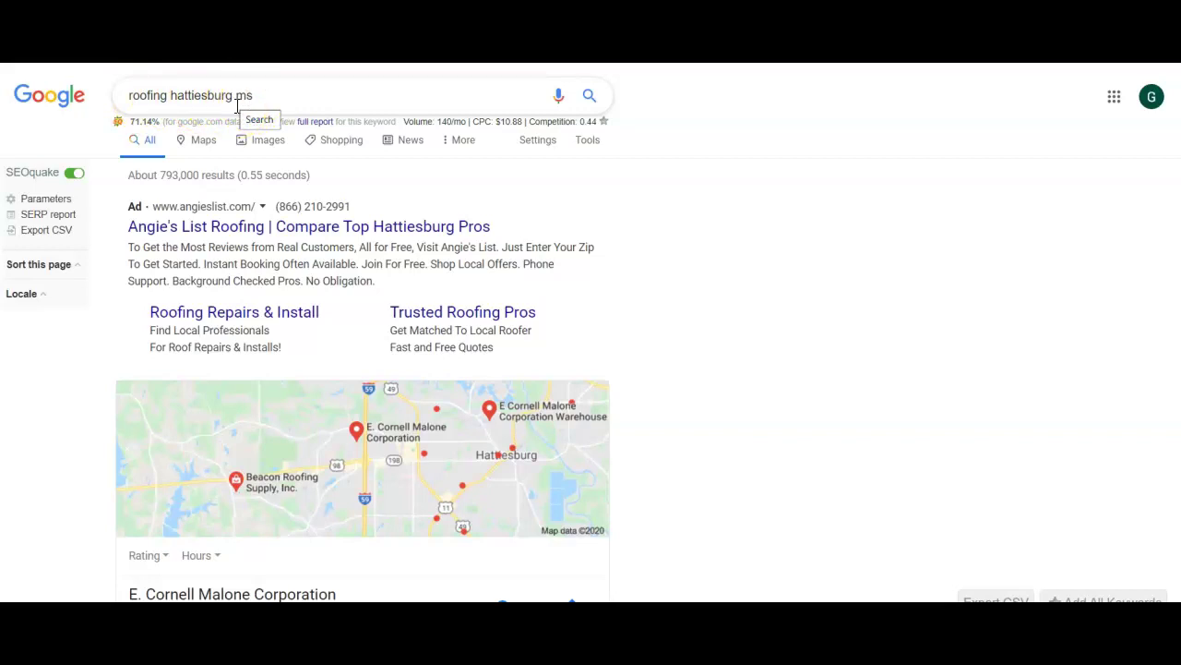
Scroll down through the roofing organic results and local pack, then back to the top
scroll(554, 282, down, 2)
scroll(554, 282, down, 2)
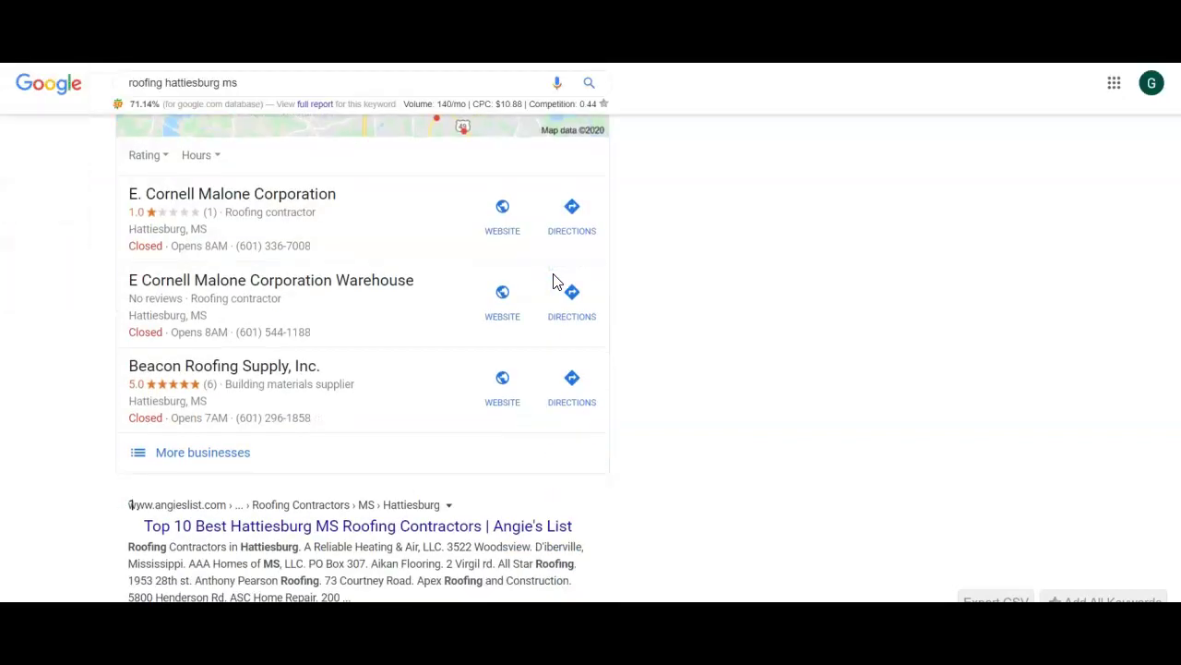
scroll(554, 282, down, 3)
scroll(554, 283, down, 2)
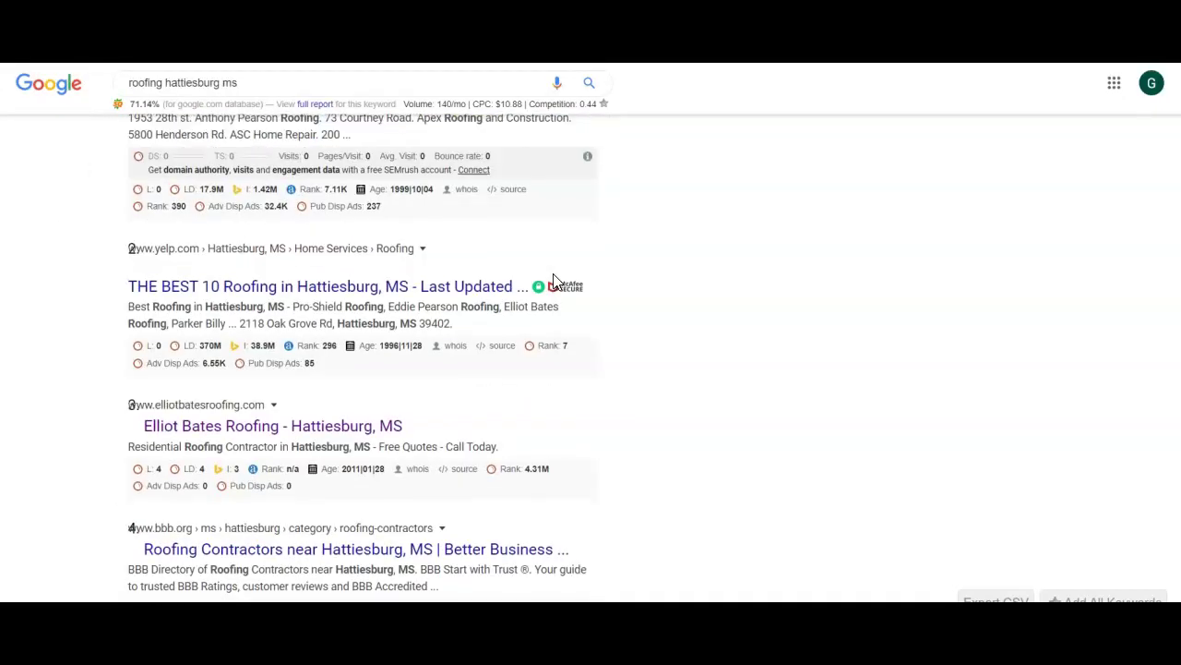
scroll(554, 283, down, 3)
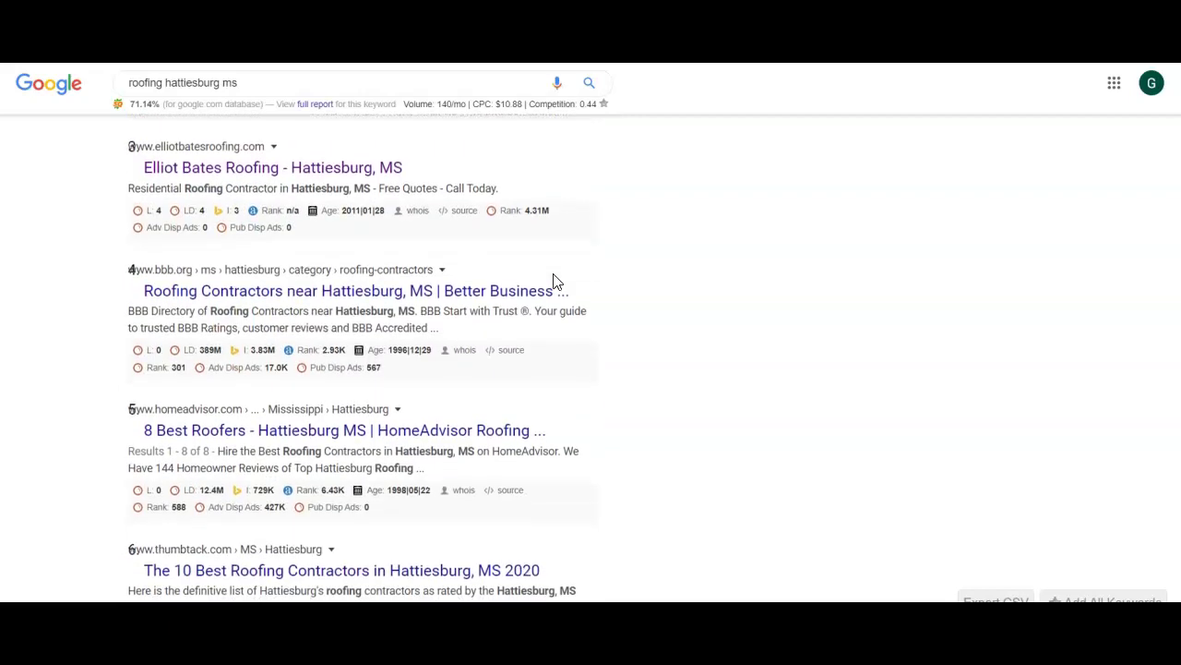
scroll(554, 282, down, 3)
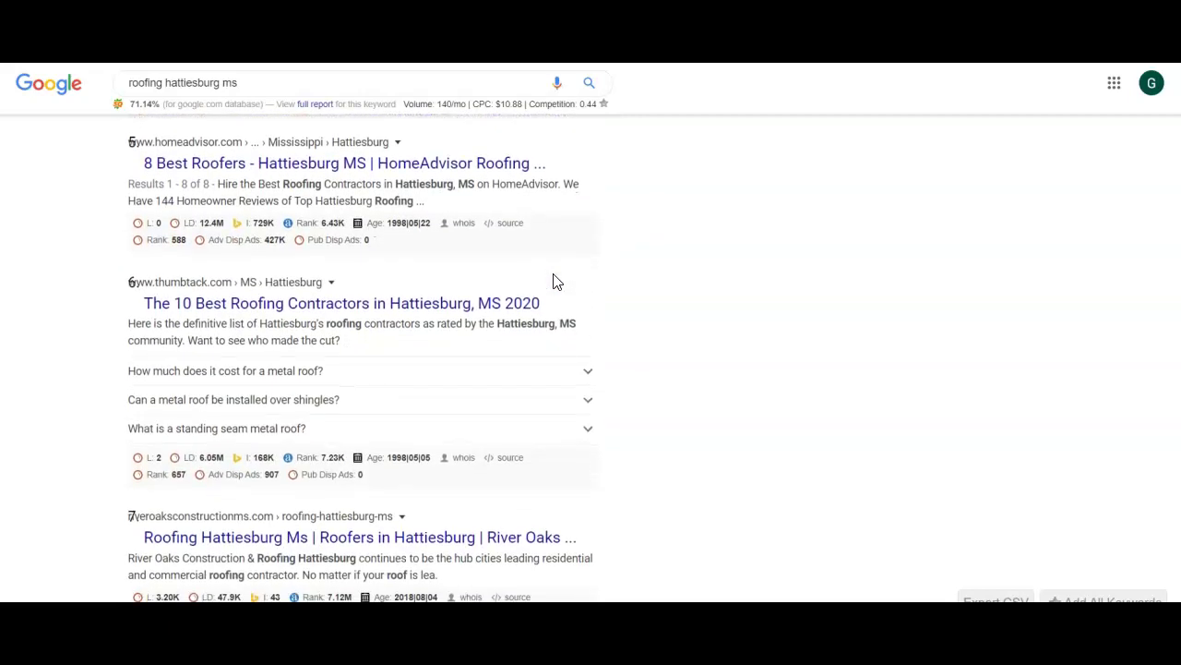
scroll(646, 251, up, 2)
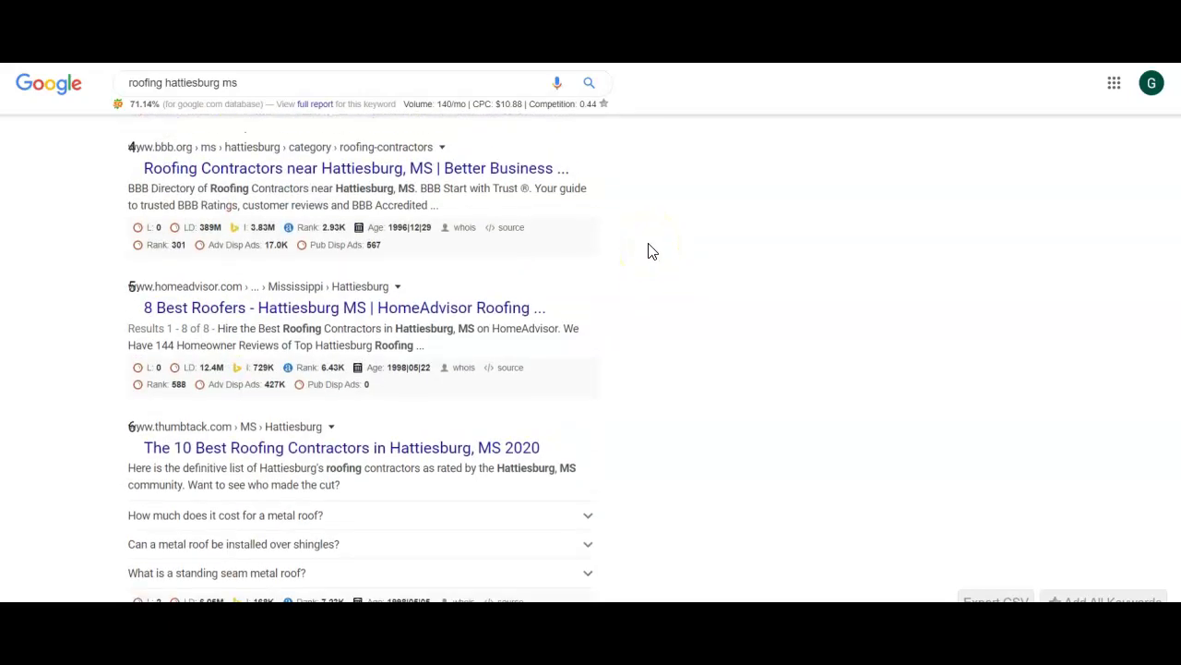
scroll(652, 251, up, 3)
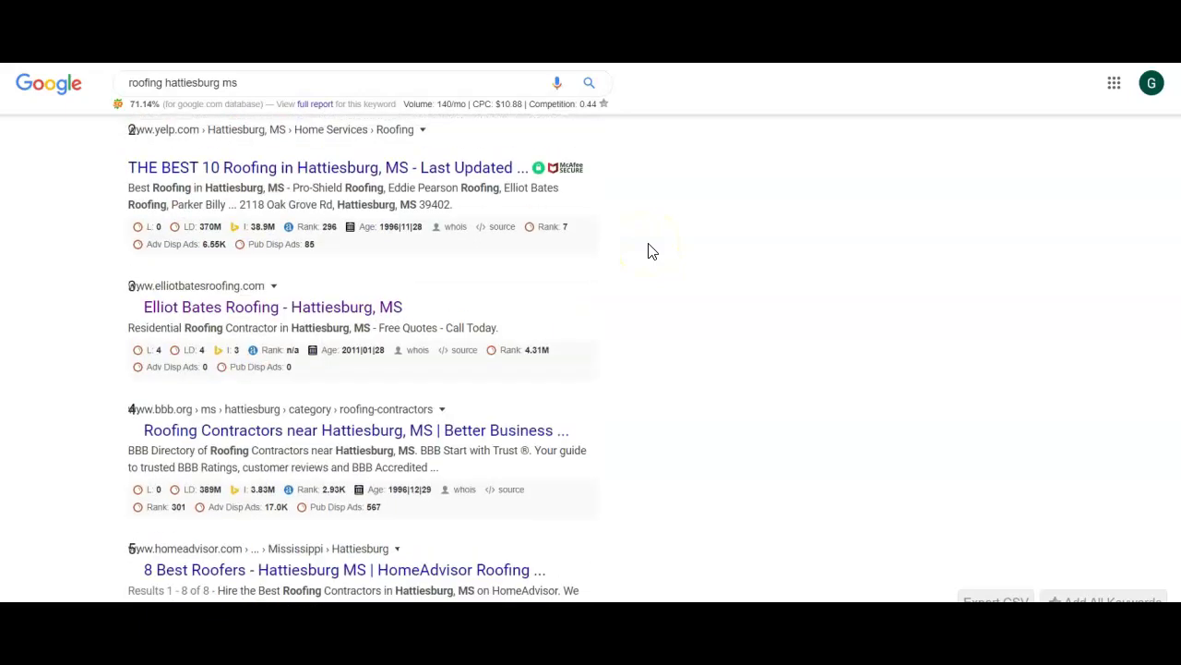
scroll(652, 251, up, 2)
scroll(652, 251, up, 3)
scroll(651, 251, up, 1)
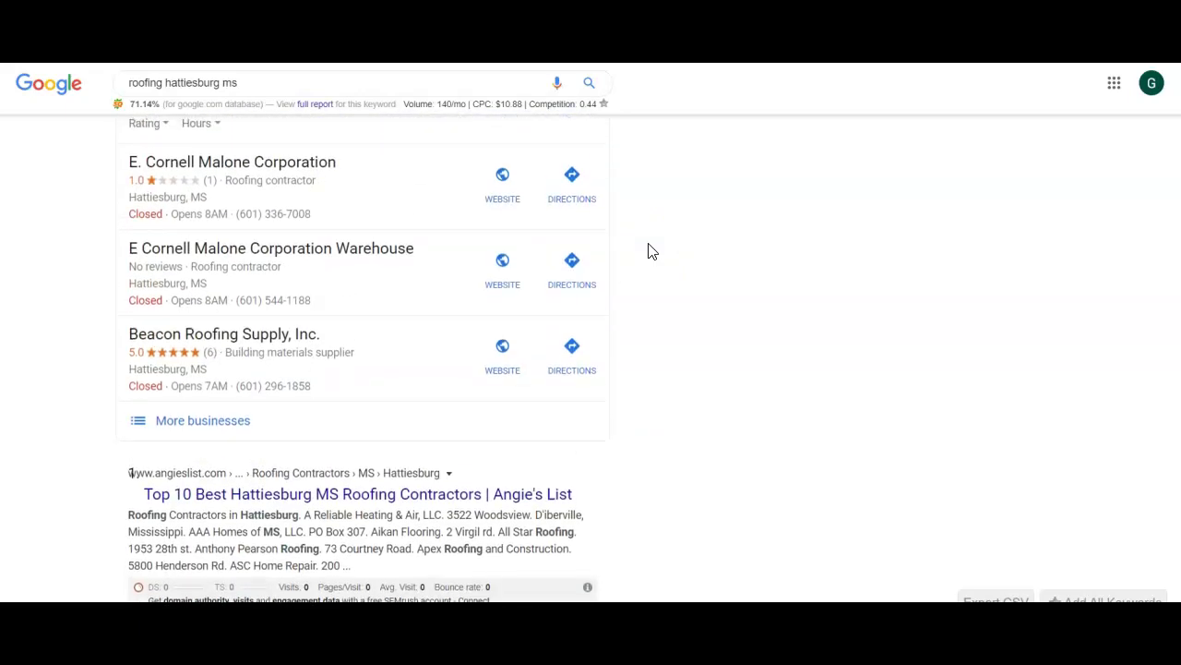
scroll(652, 251, up, 1)
scroll(651, 251, up, 2)
scroll(651, 251, up, 2)
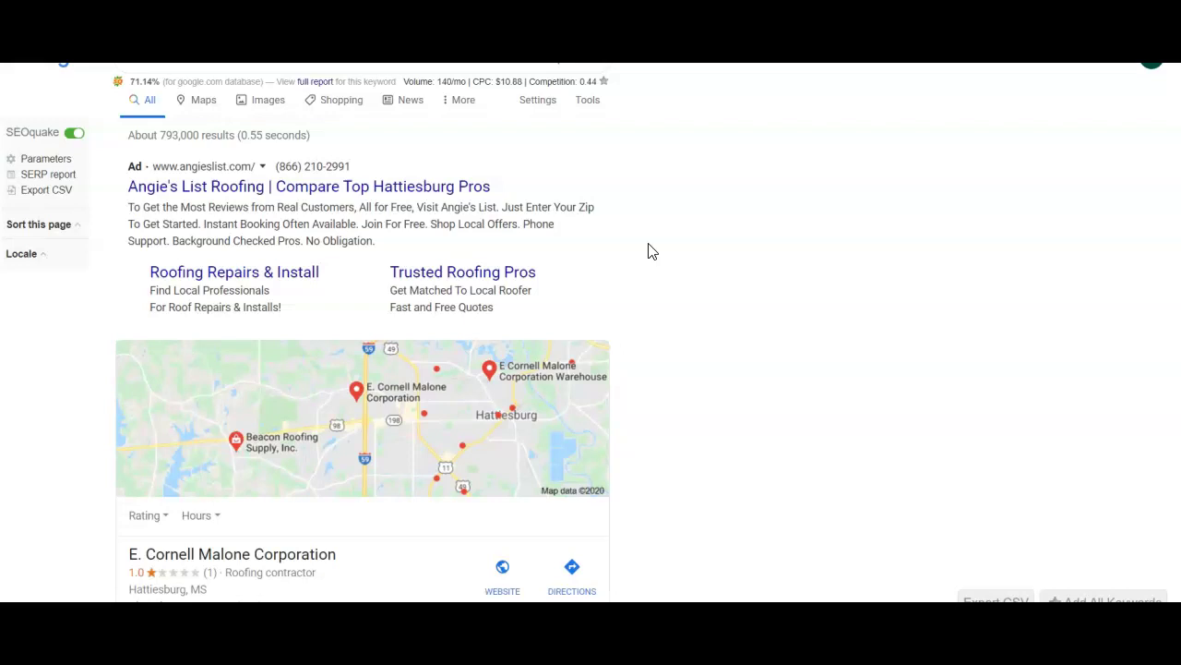
scroll(652, 251, up, 1)
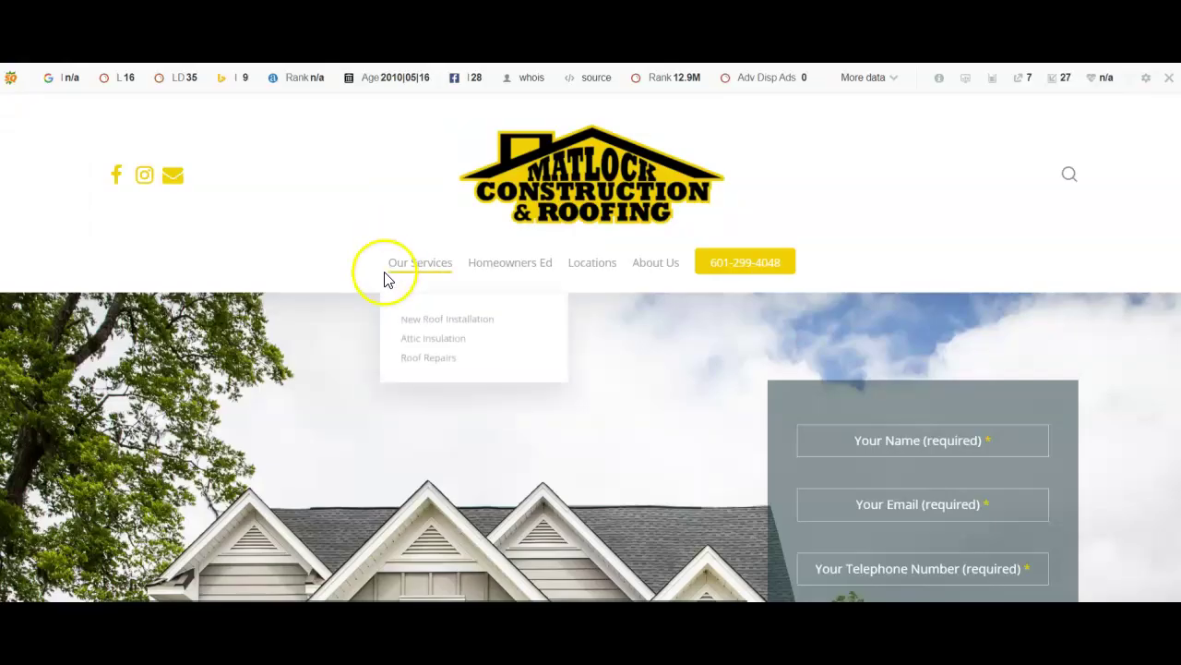
click(564, 225)
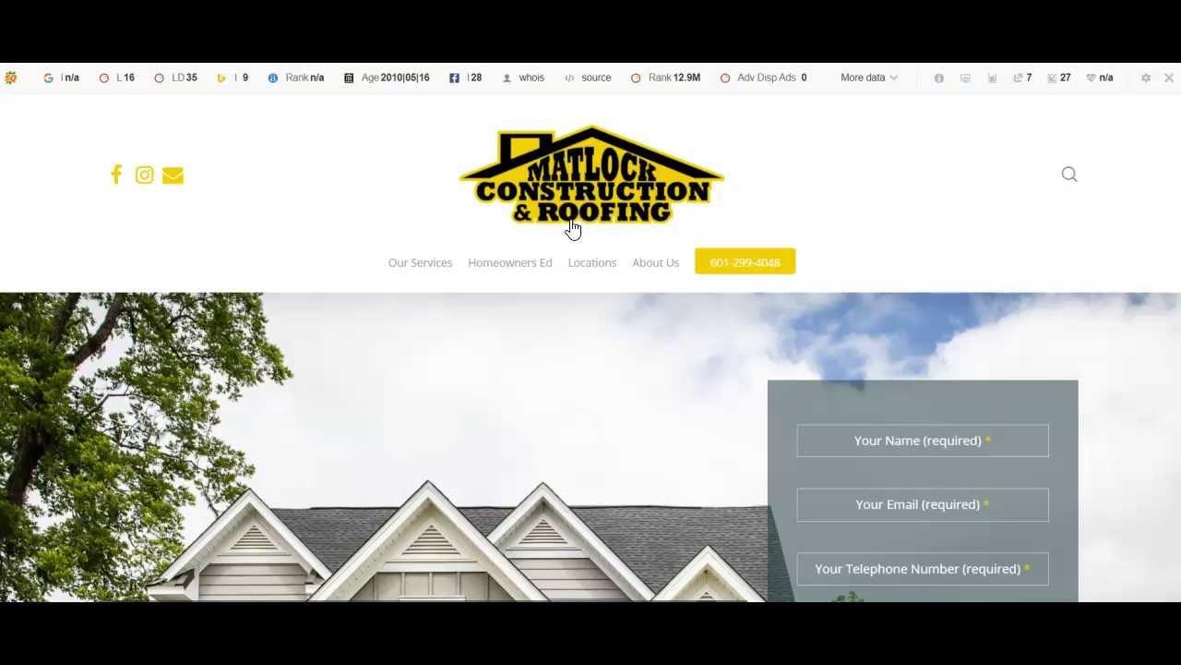
scroll(572, 228, down, 3)
scroll(573, 228, down, 3)
scroll(572, 228, down, 3)
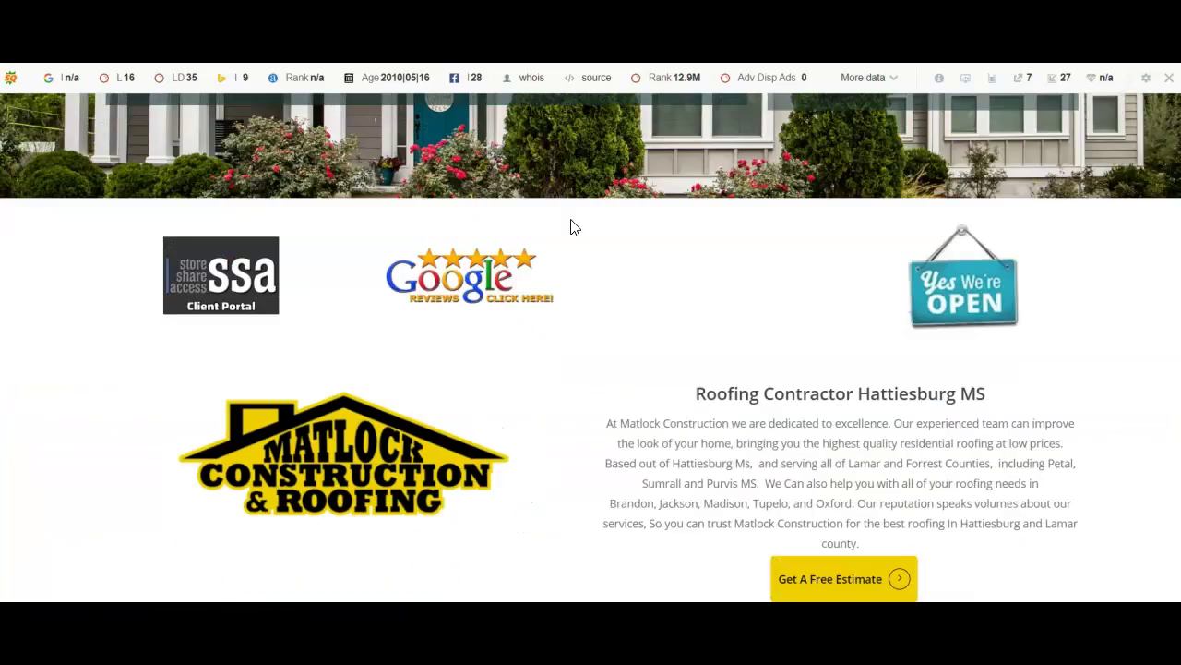
scroll(572, 228, down, 2)
scroll(775, 248, down, 3)
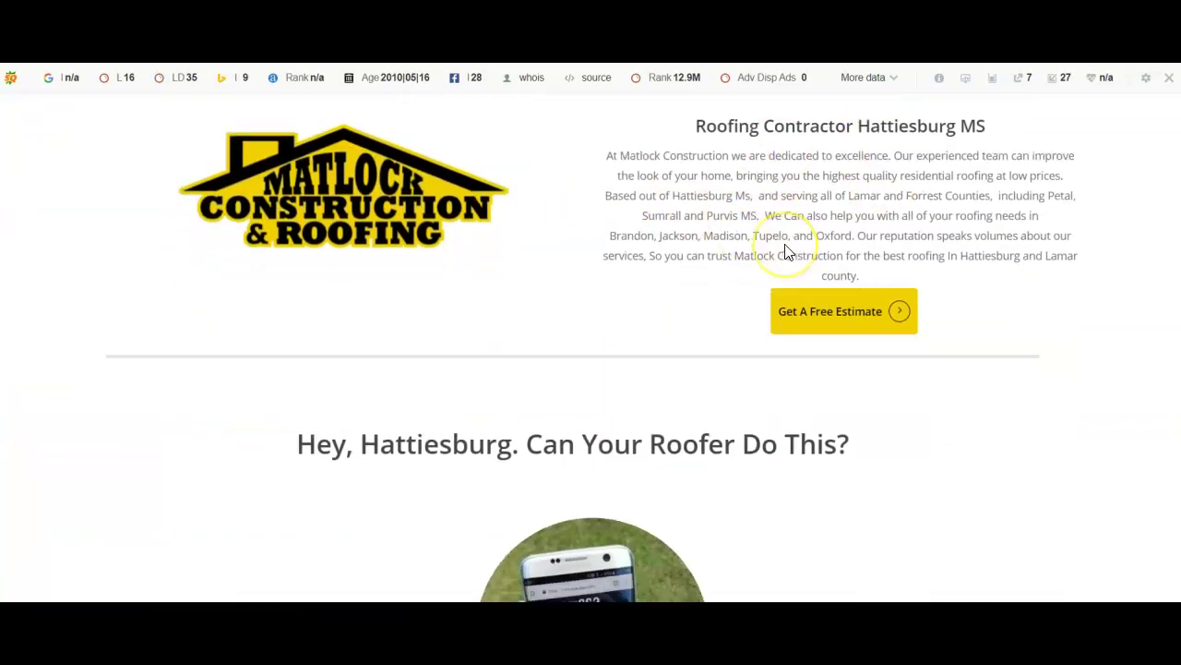
scroll(786, 251, down, 3)
scroll(782, 250, down, 4)
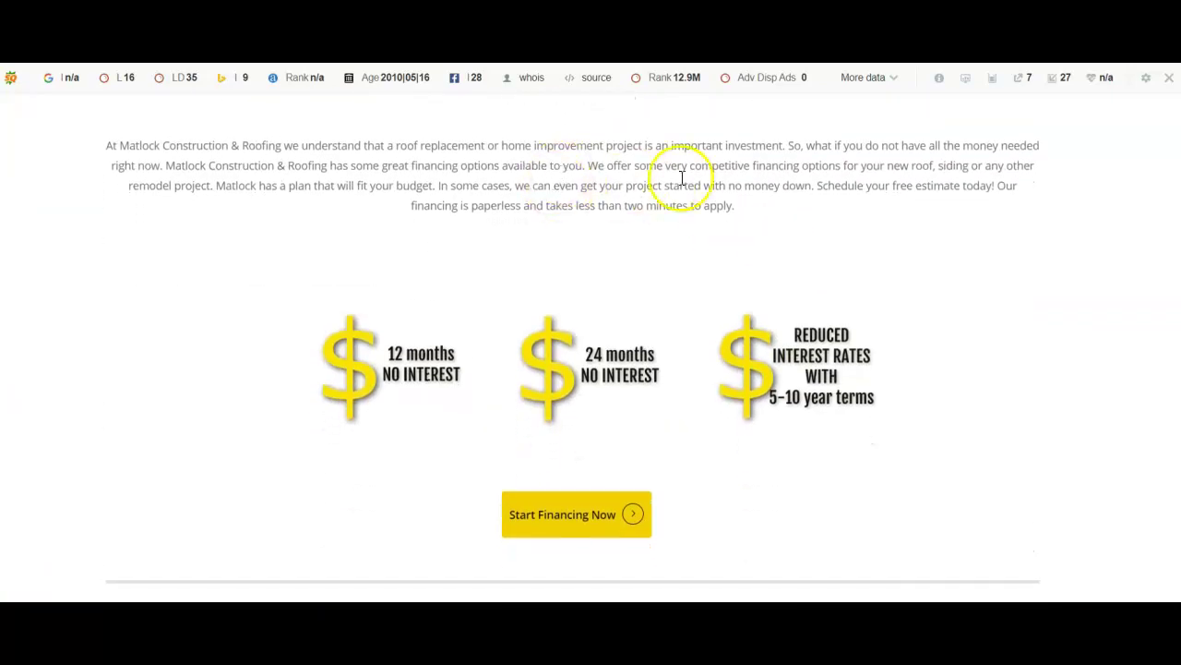
scroll(563, 195, down, 4)
scroll(562, 195, down, 2)
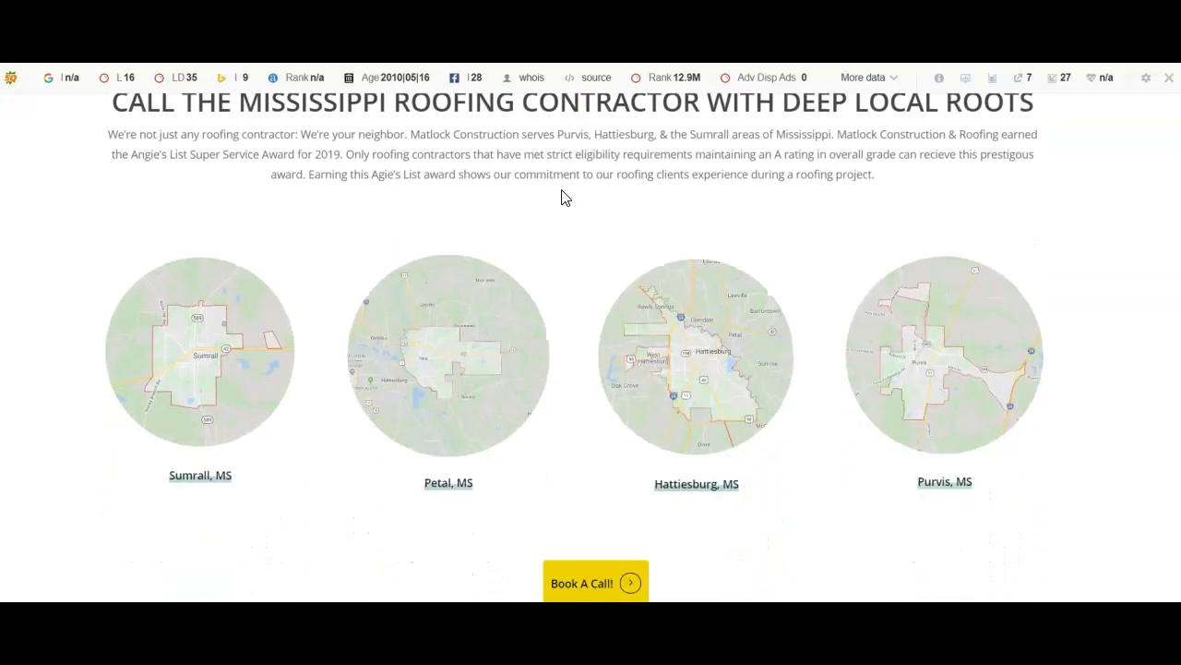
scroll(565, 198, down, 1)
scroll(565, 197, down, 1)
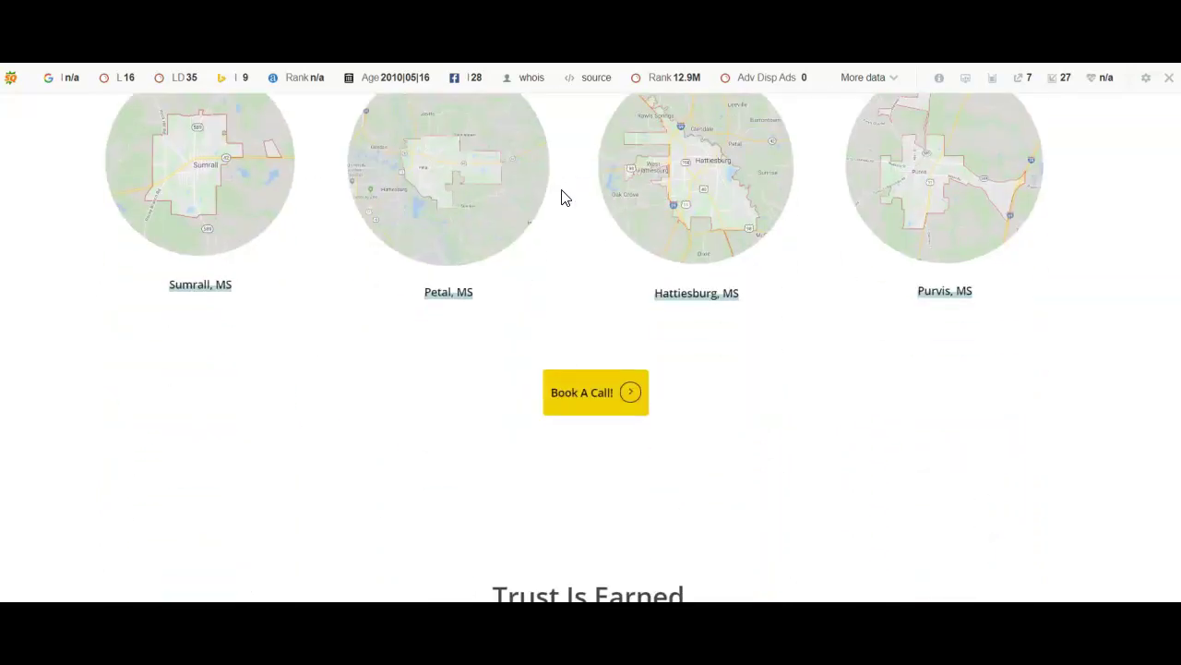
scroll(565, 197, down, 2)
scroll(561, 198, down, 2)
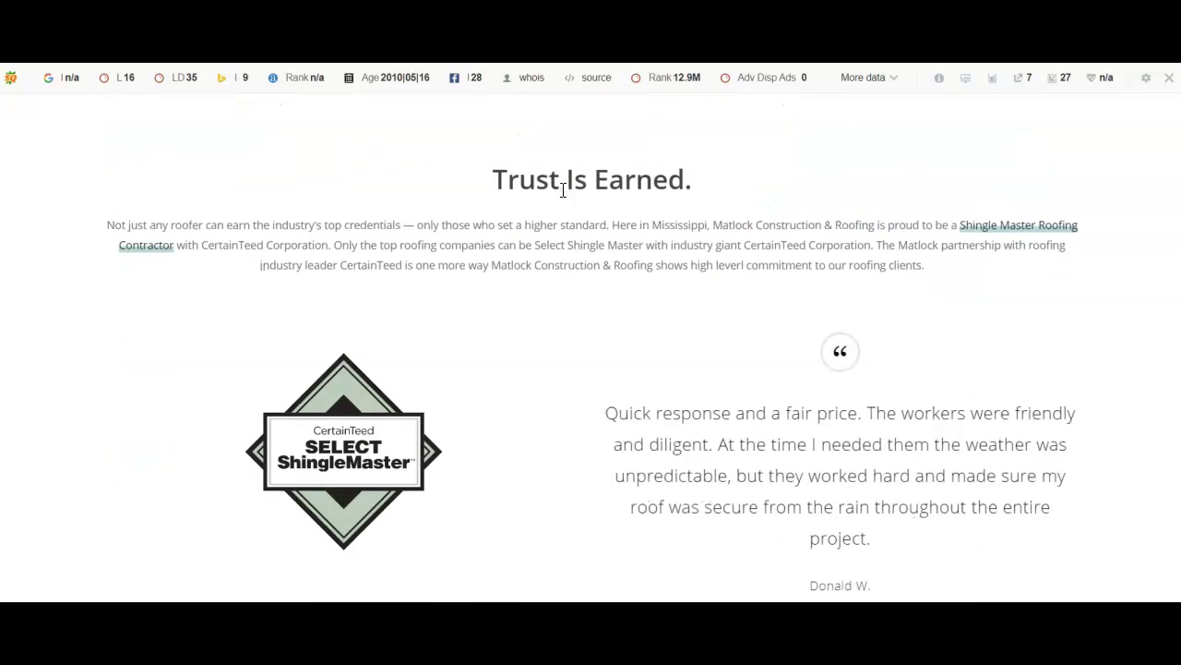
scroll(563, 194, down, 1)
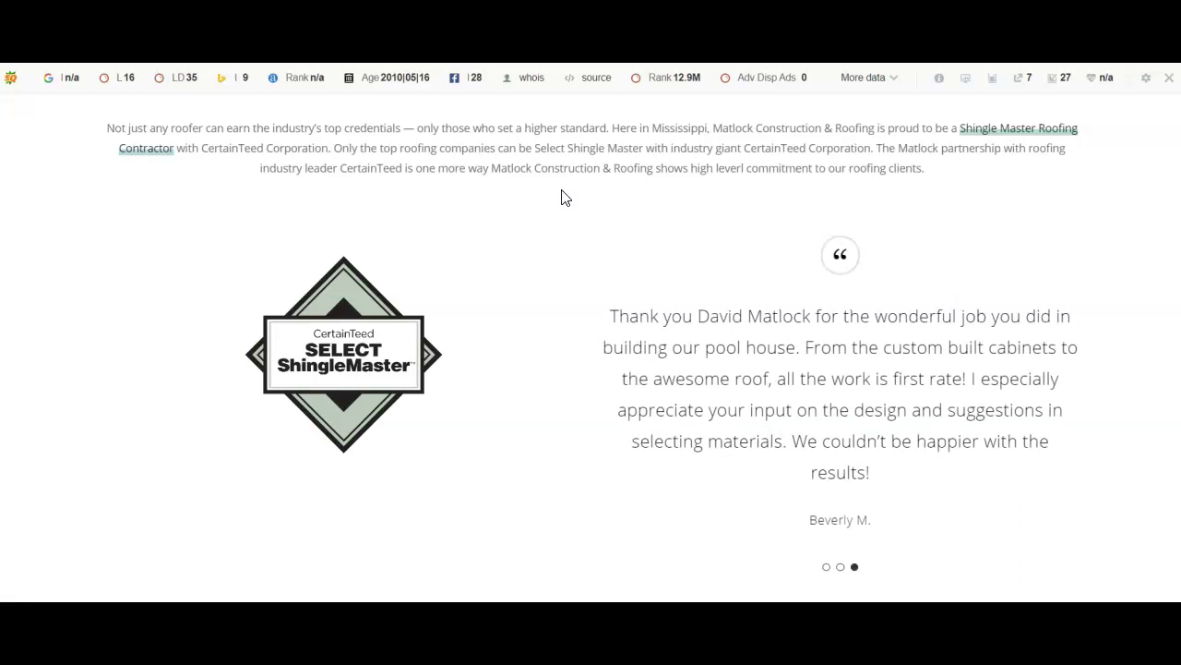
scroll(565, 198, up, 3)
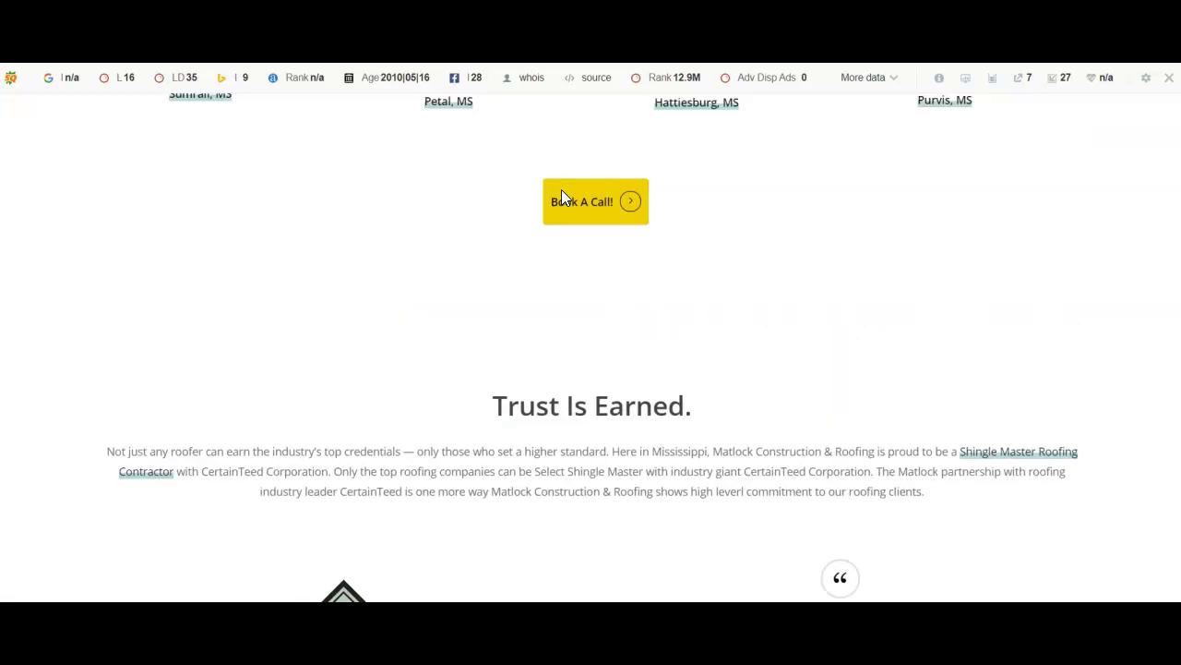
scroll(565, 197, up, 3)
scroll(565, 198, up, 2)
scroll(565, 198, up, 2)
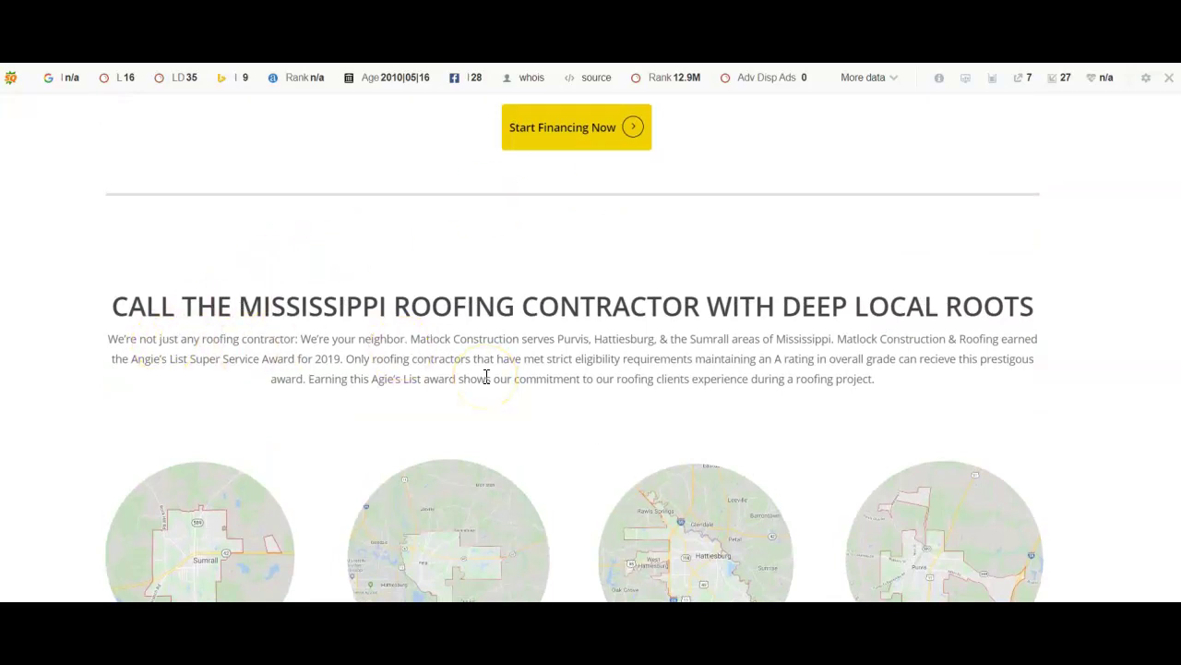
scroll(486, 376, up, 2)
scroll(486, 379, up, 3)
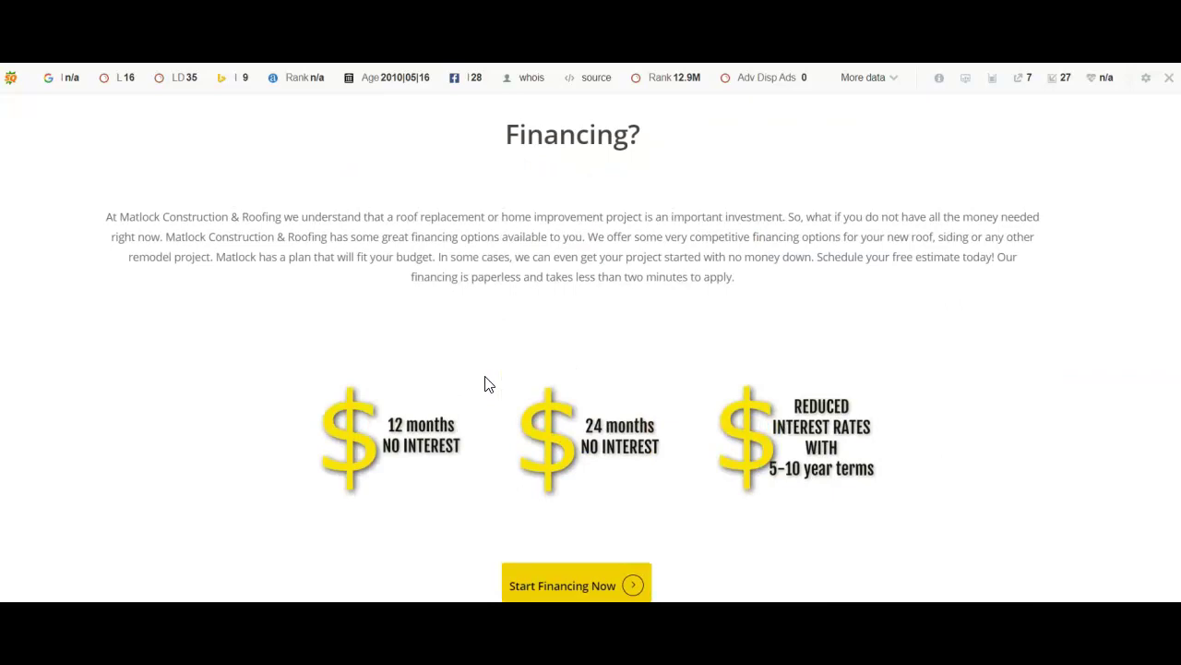
scroll(489, 384, up, 2)
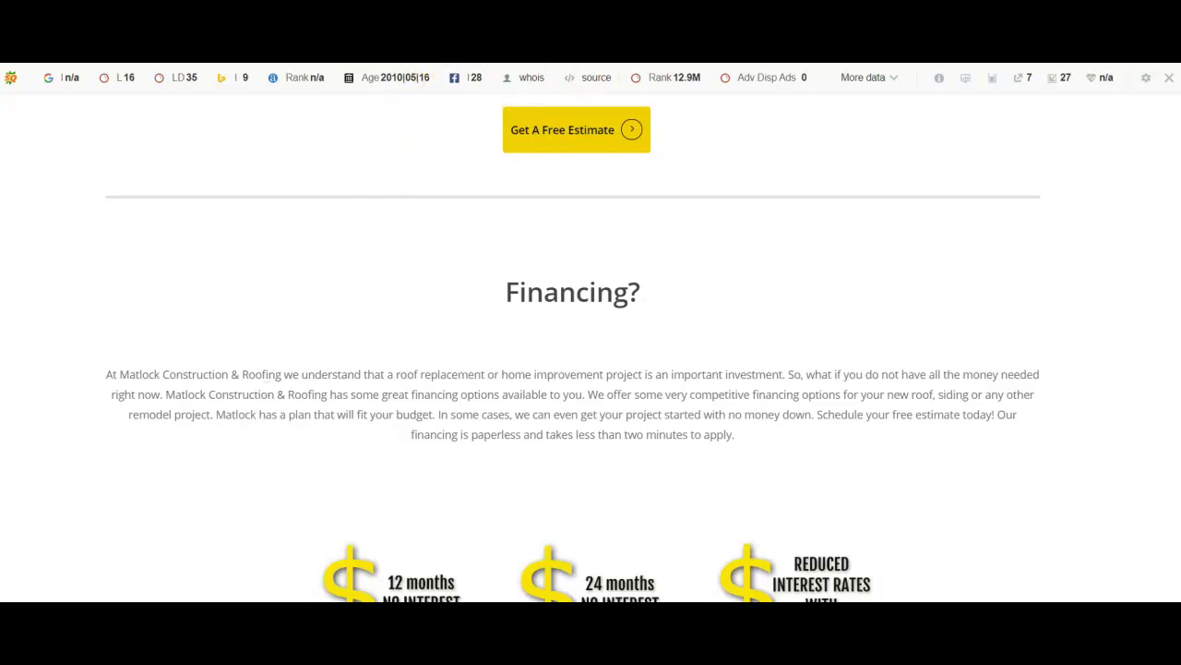
click(656, 27)
click(150, 92)
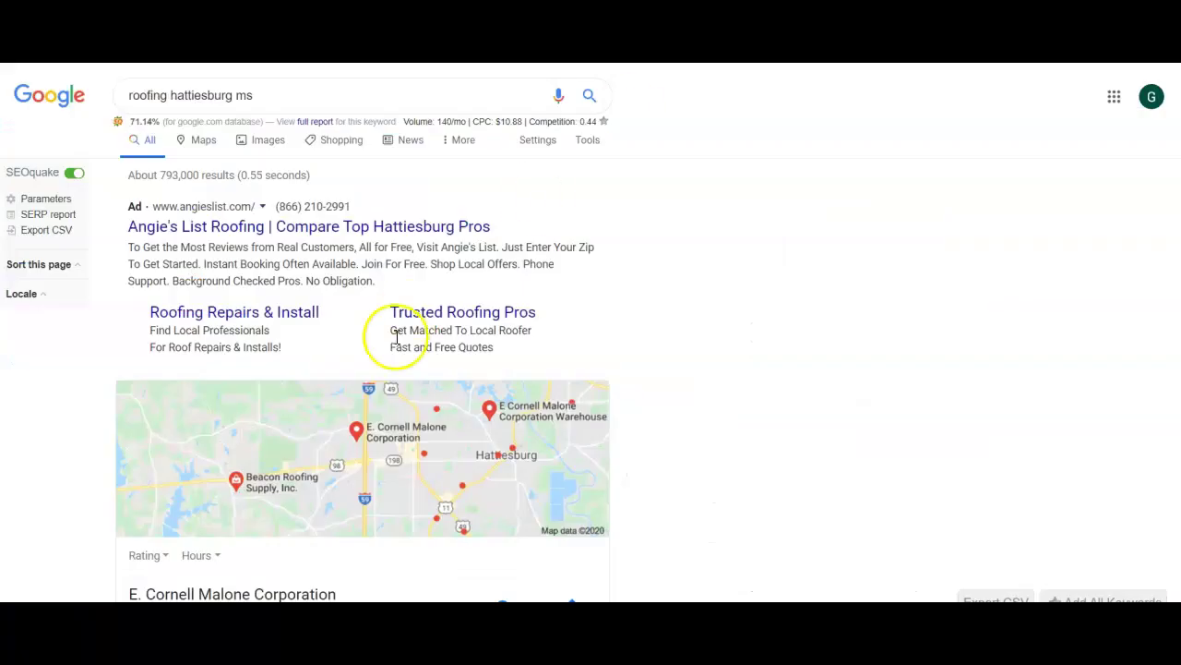
scroll(397, 341, down, 4)
scroll(397, 343, down, 3)
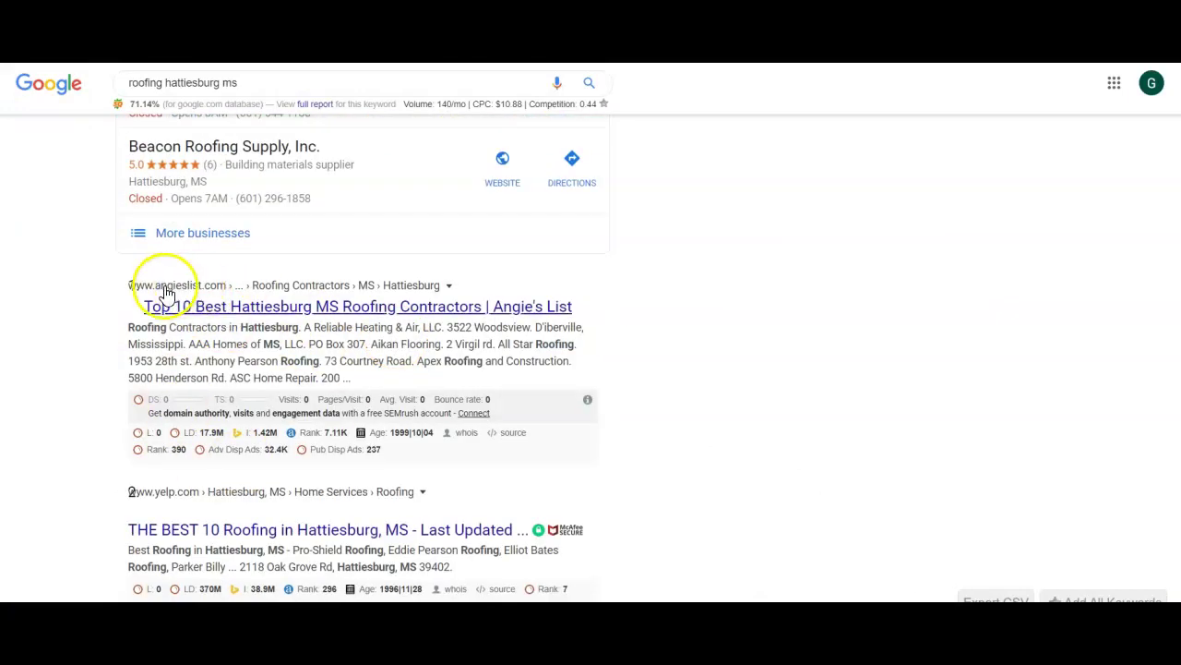
scroll(166, 293, down, 1)
scroll(164, 292, down, 2)
scroll(164, 292, down, 1)
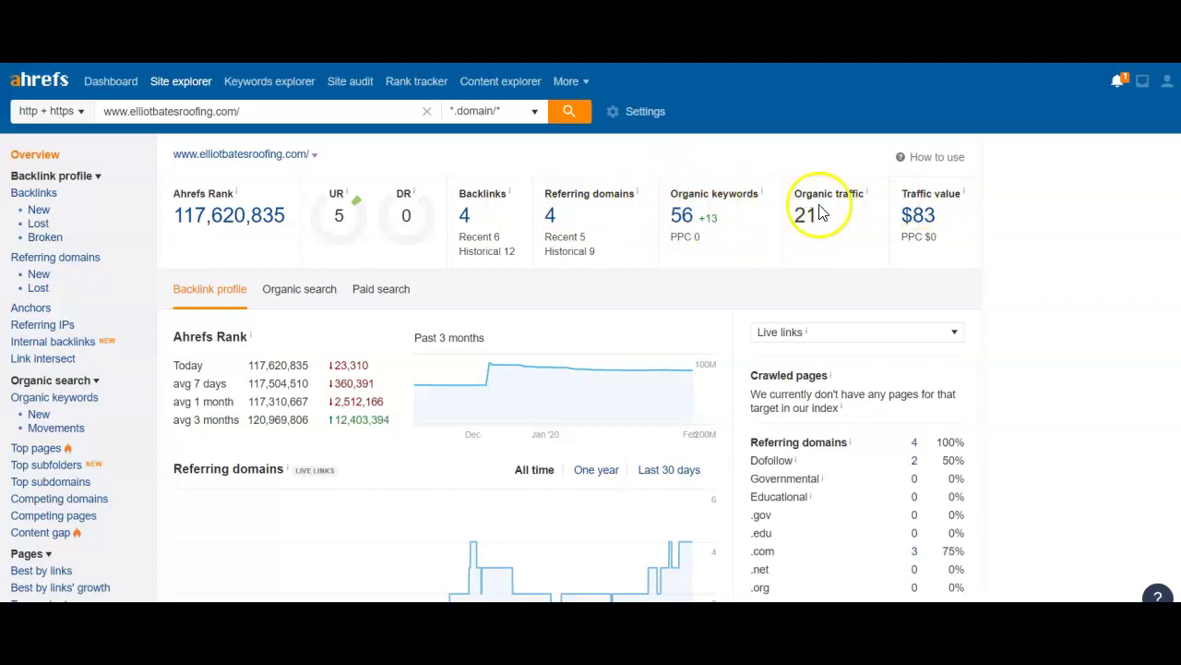
mouse_move(682, 215)
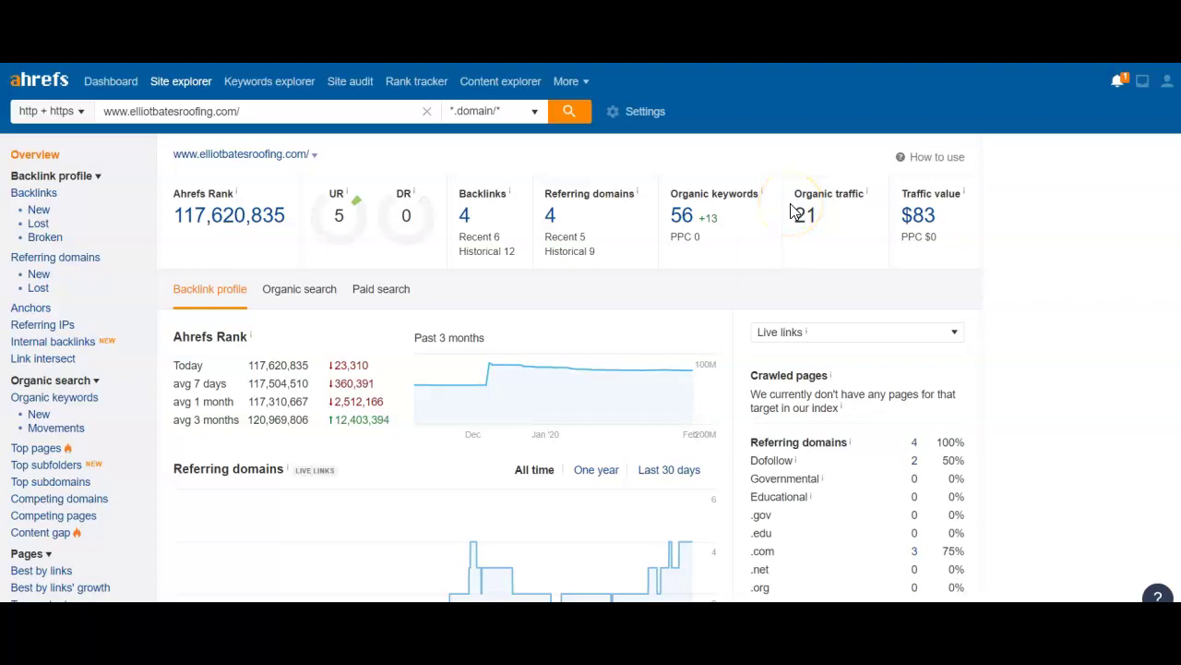
Open elliotbatesroofing.com's 56 organic keywords and scroll the keyword table
click(687, 217)
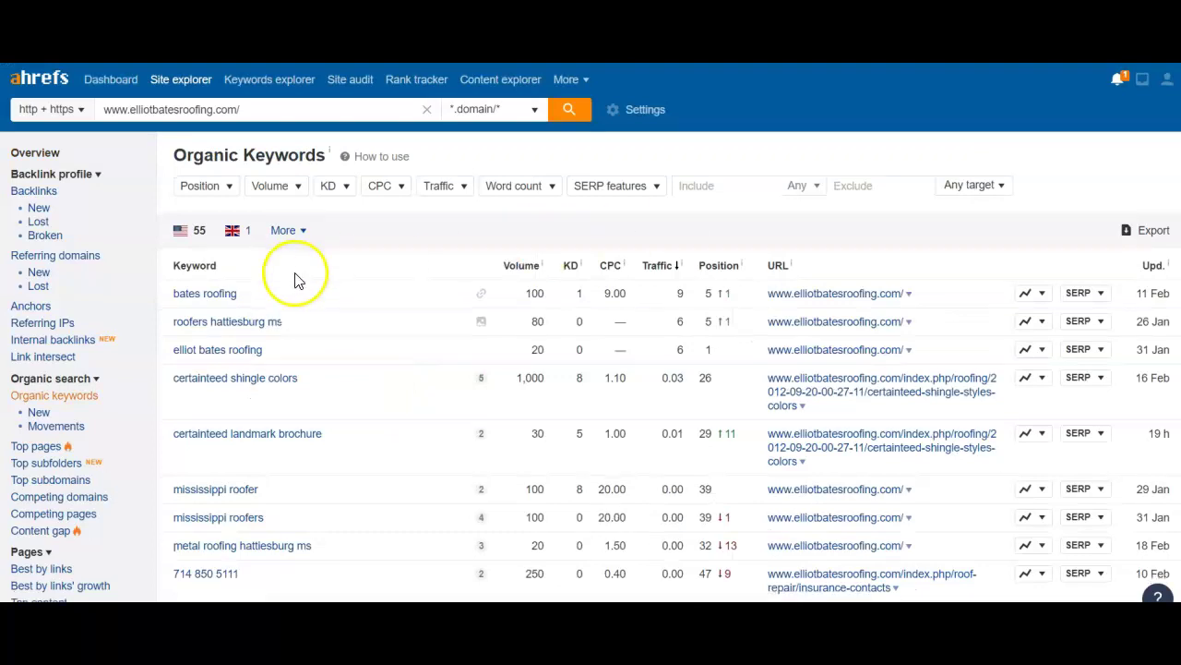
scroll(296, 277, down, 2)
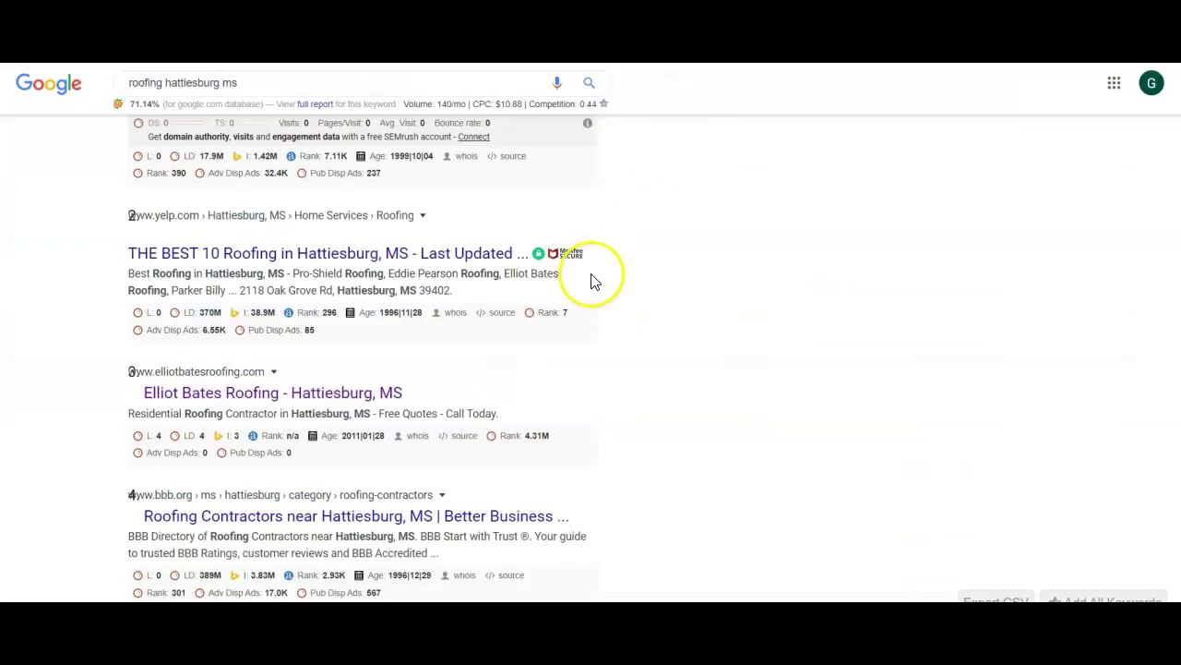
Scroll through the elliotbatesroofing.com organic keywords and Hattiesburg roofing keyword ideas
scroll(594, 281, up, 10)
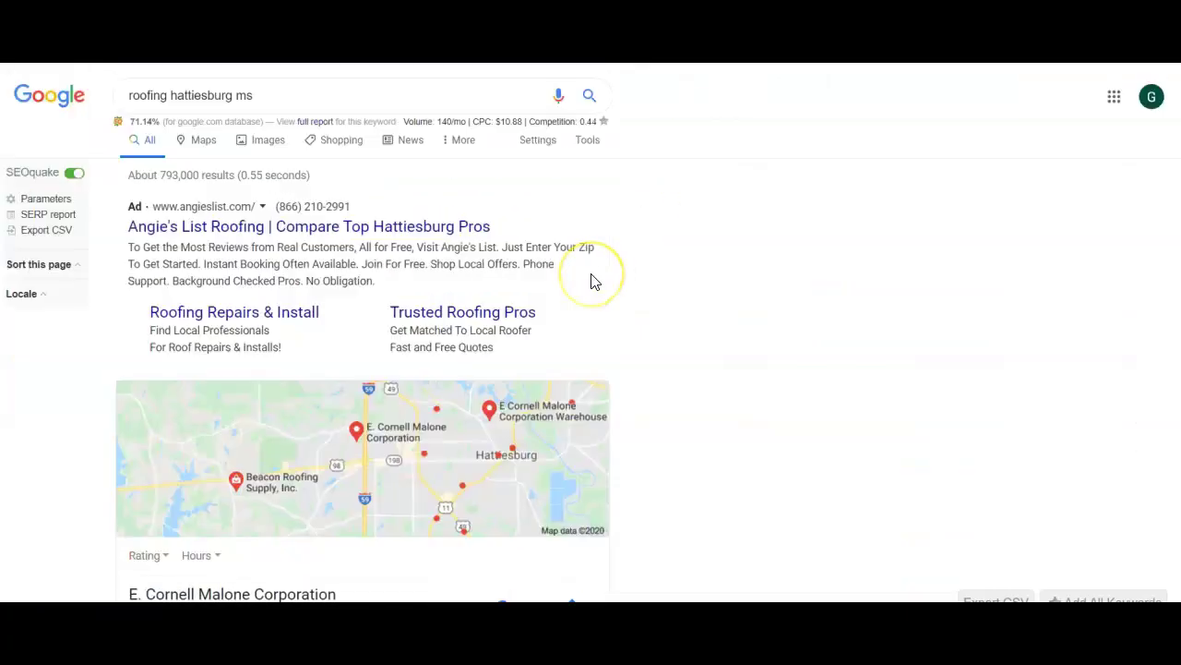
scroll(593, 281, down, 4)
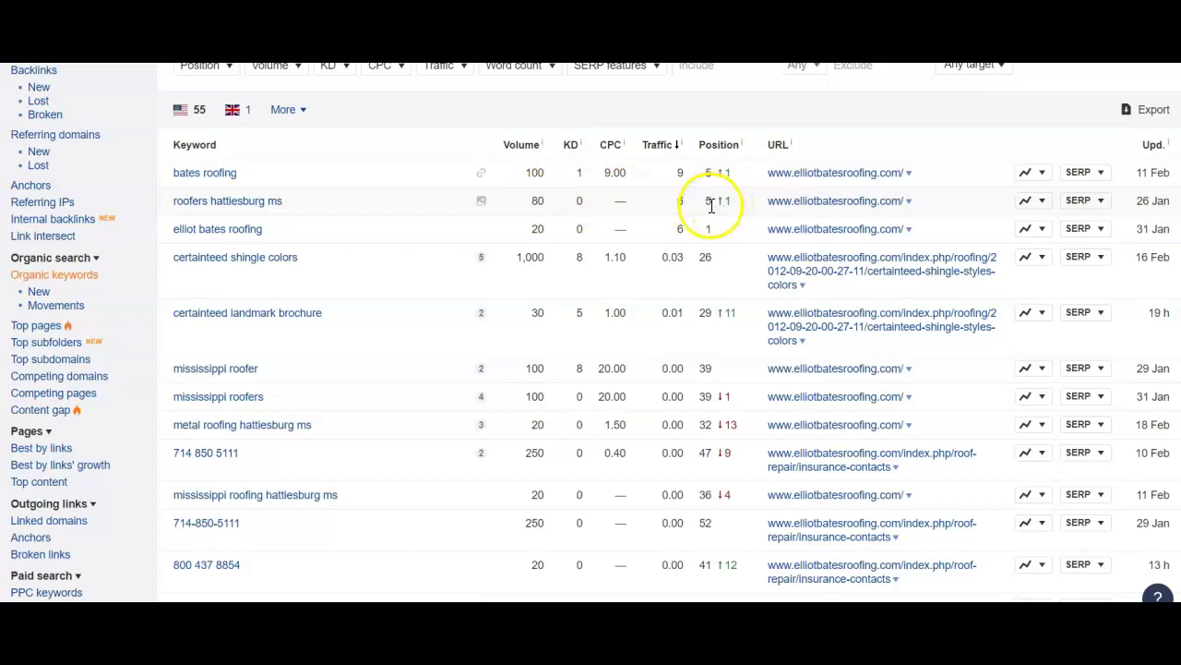
scroll(420, 303, down, 2)
scroll(420, 303, down, 2)
scroll(420, 303, down, 1)
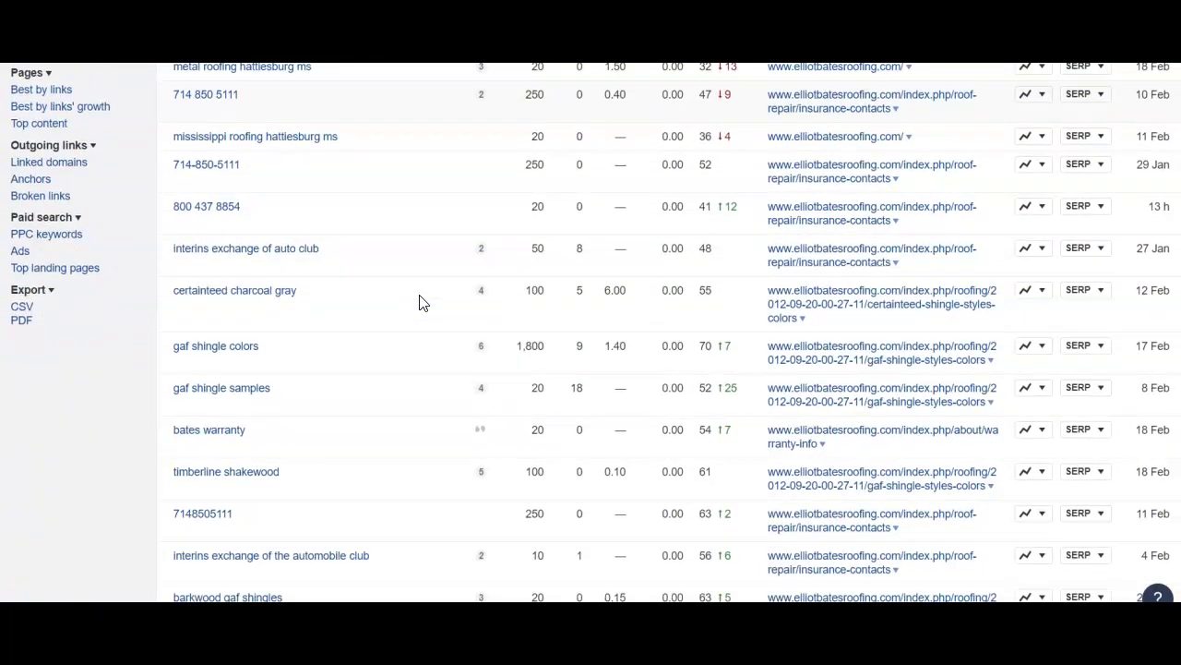
scroll(420, 303, down, 2)
scroll(420, 300, up, 7)
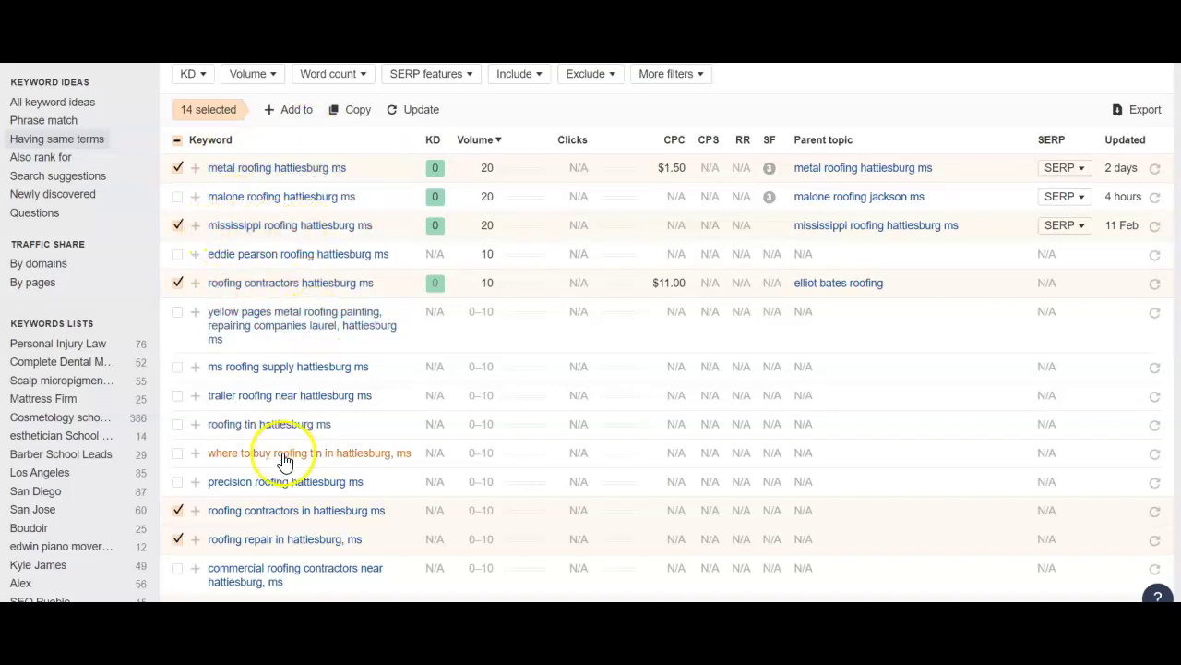
Review the 14 ticked Hattiesburg roofing keywords in Ahrefs, scrolling down and back up
scroll(284, 458, down, 3)
scroll(264, 422, down, 3)
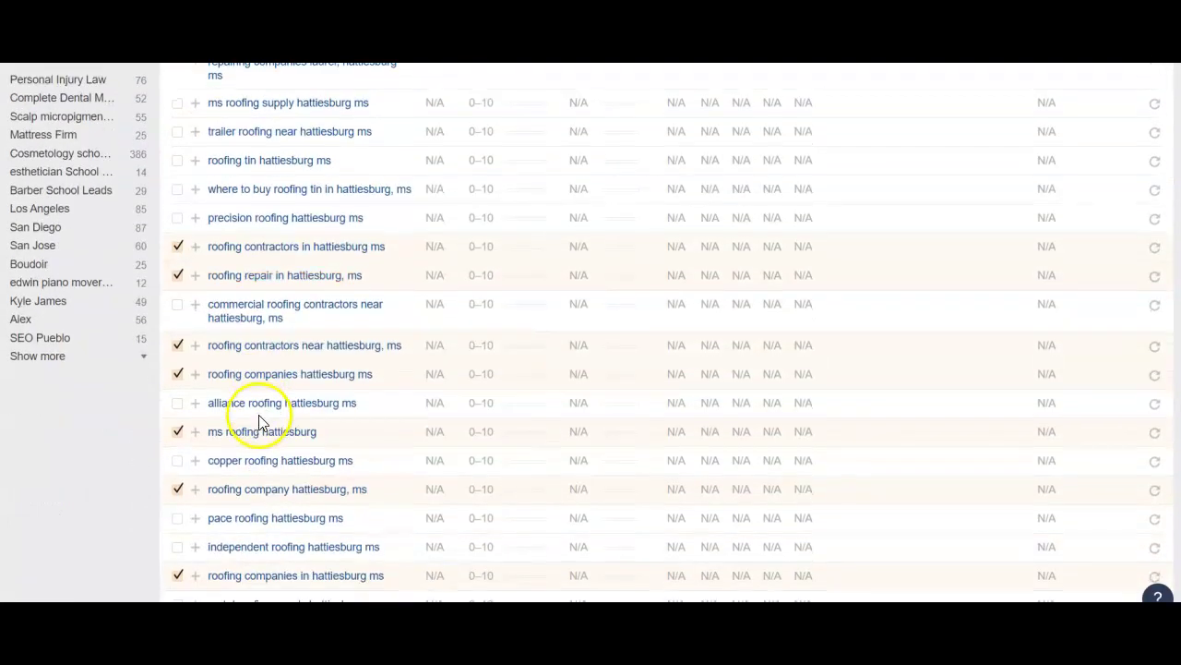
scroll(261, 420, up, 6)
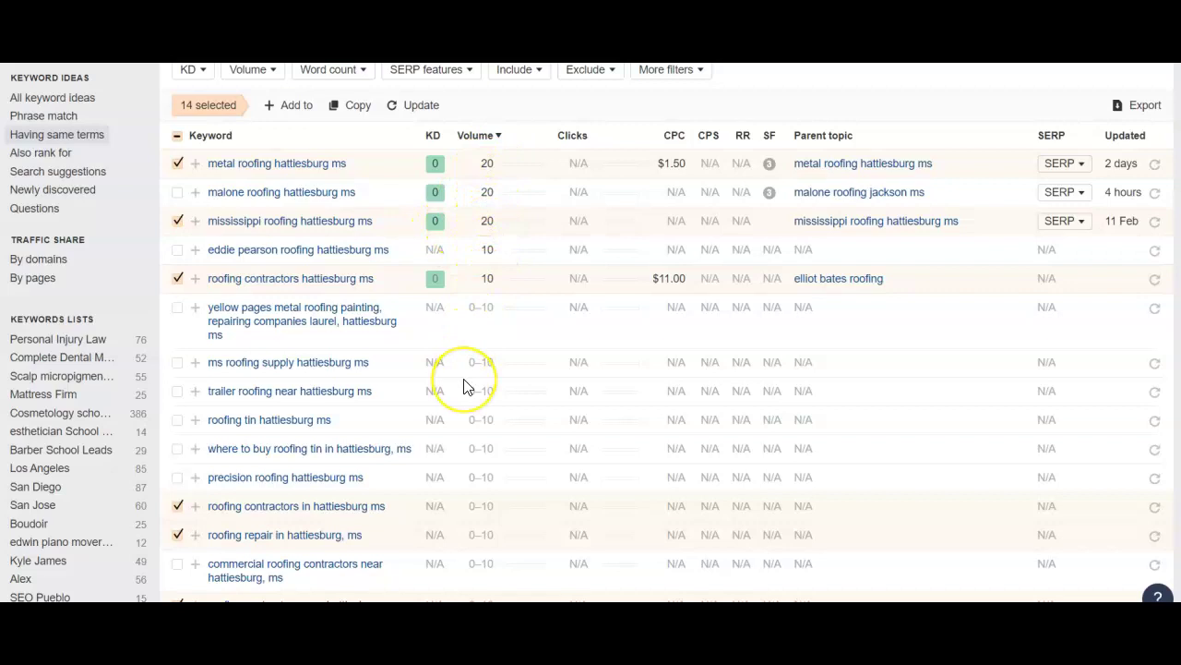
scroll(464, 388, down, 2)
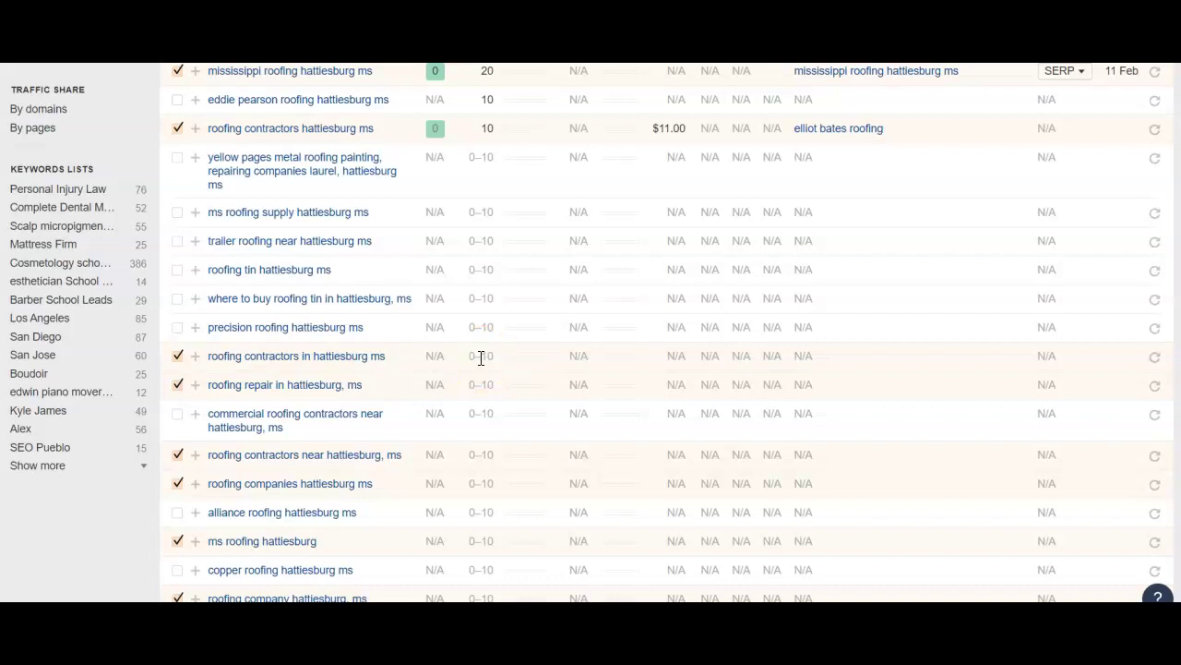
scroll(481, 358, down, 1)
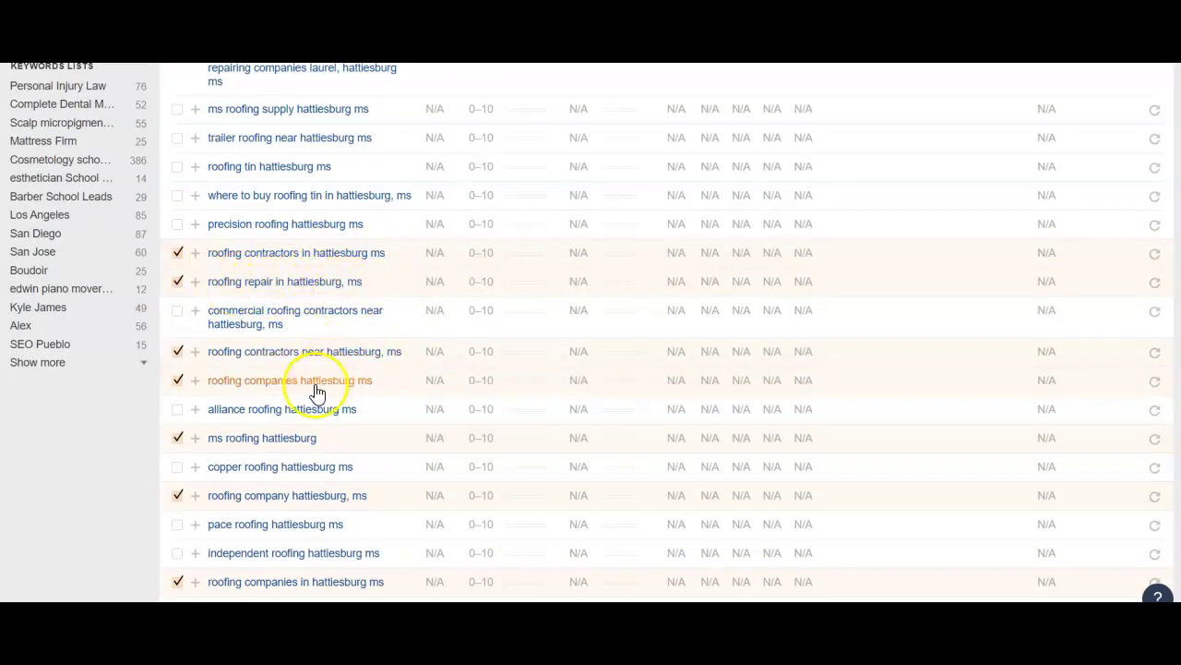
scroll(315, 392, down, 1)
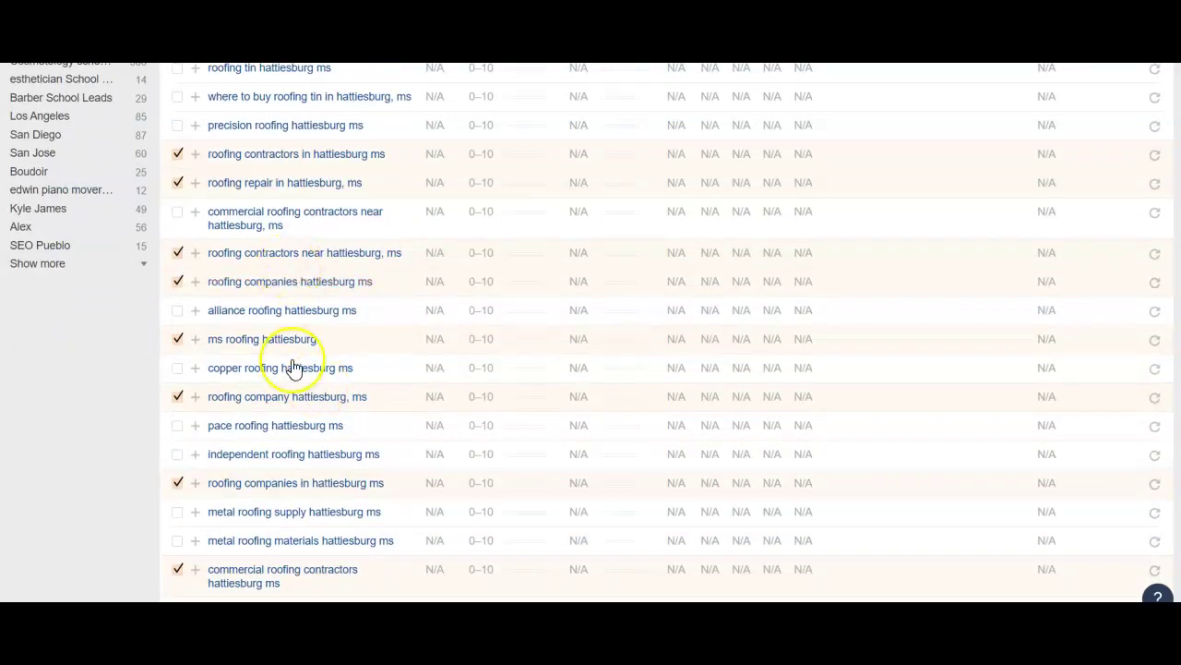
scroll(403, 450, down, 1)
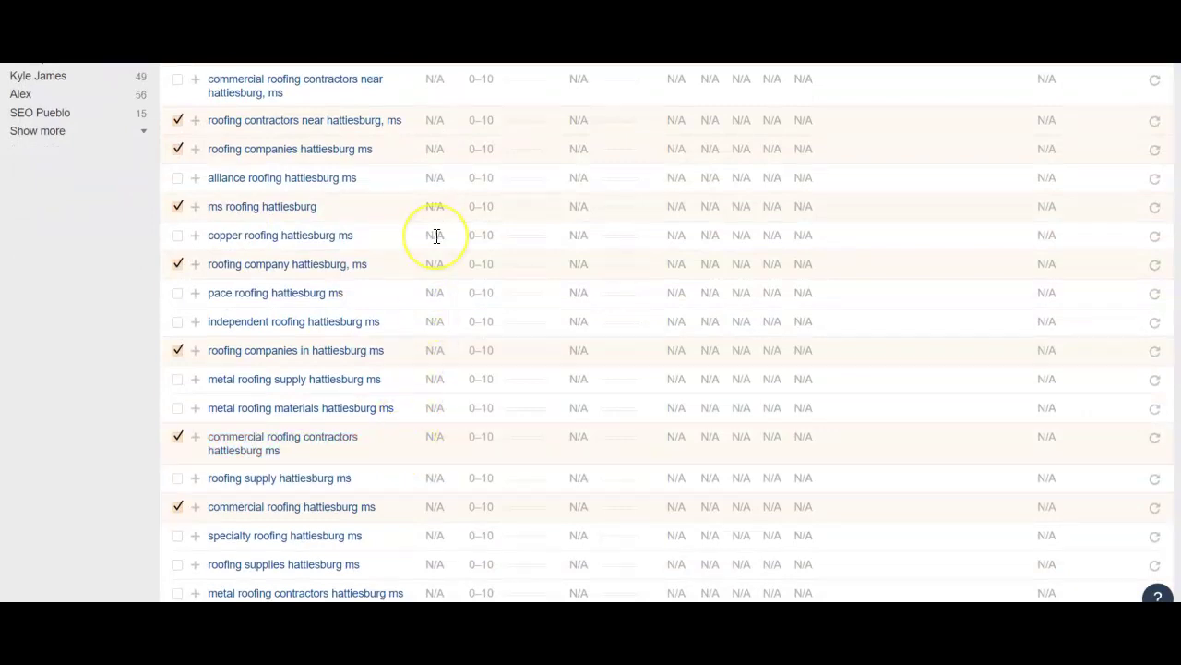
scroll(434, 234, down, 1)
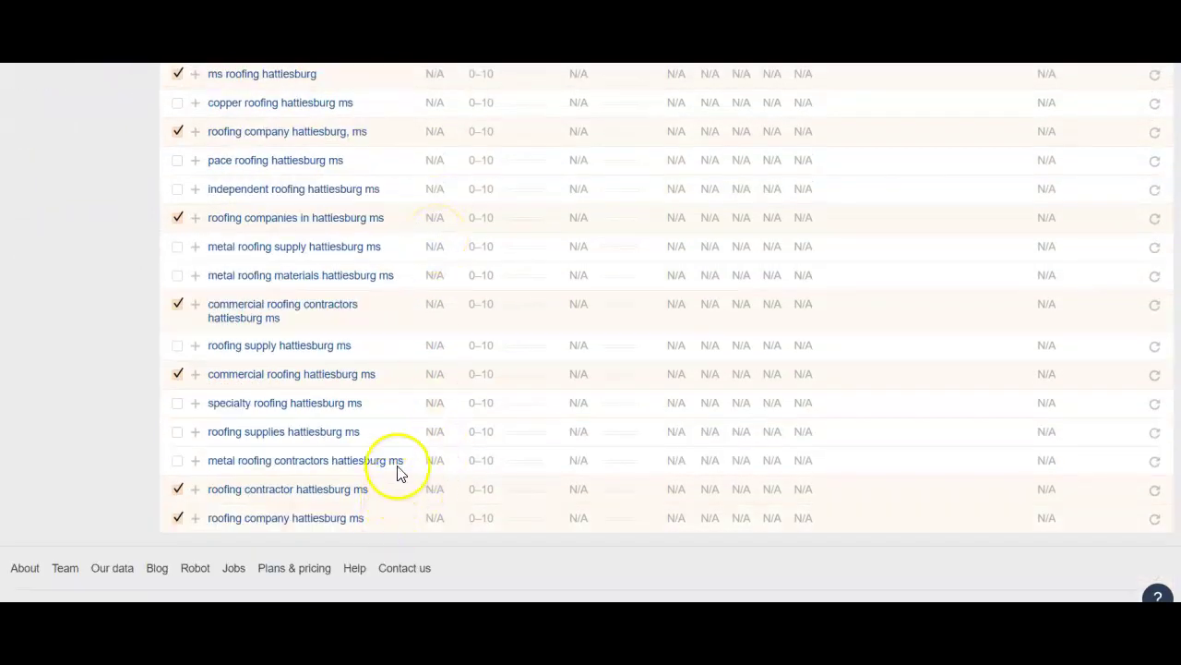
scroll(422, 176, up, 1)
scroll(423, 173, up, 1)
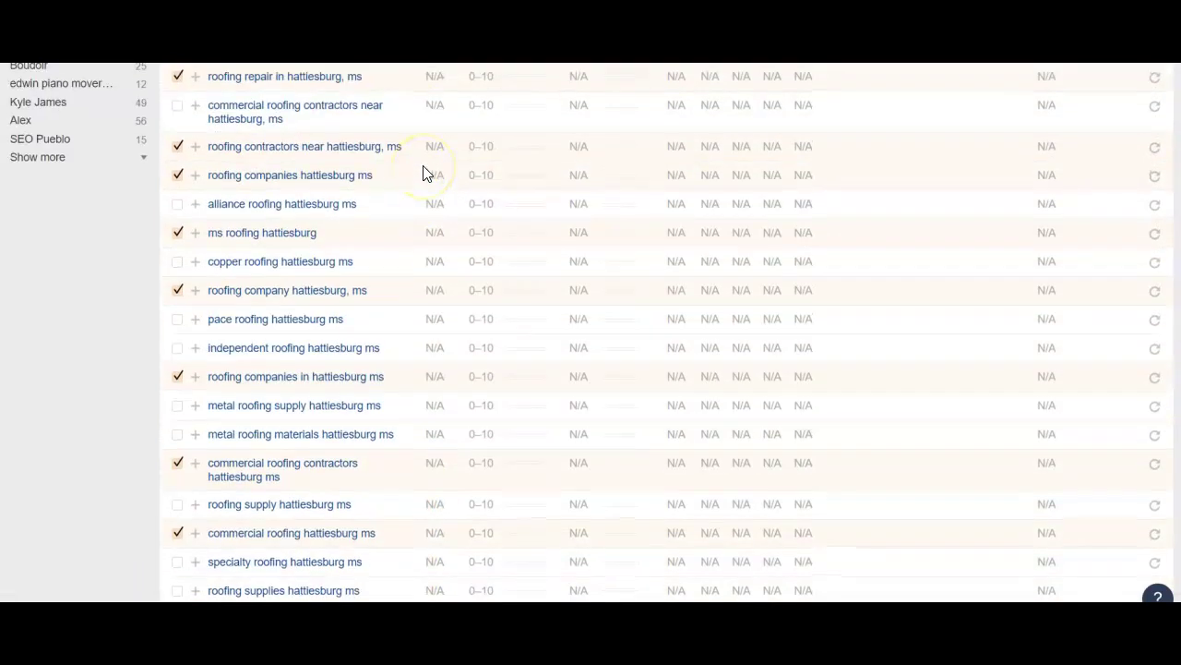
scroll(422, 173, up, 1)
scroll(422, 174, up, 1)
scroll(423, 174, up, 2)
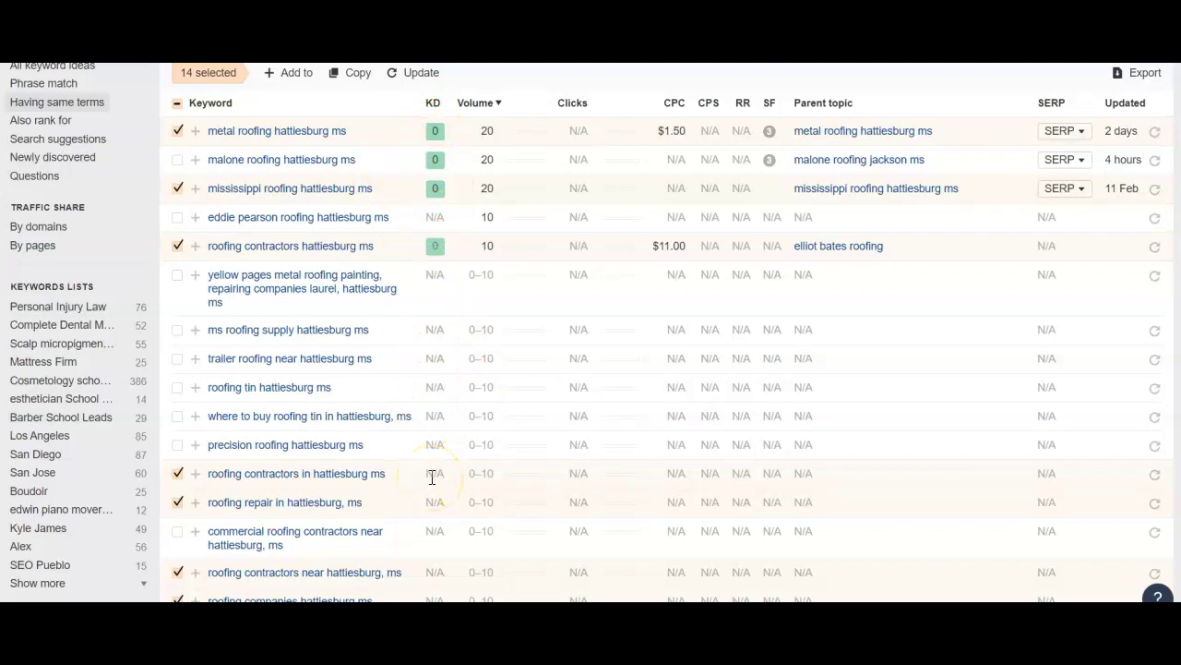
scroll(432, 477, up, 2)
scroll(434, 484, up, 2)
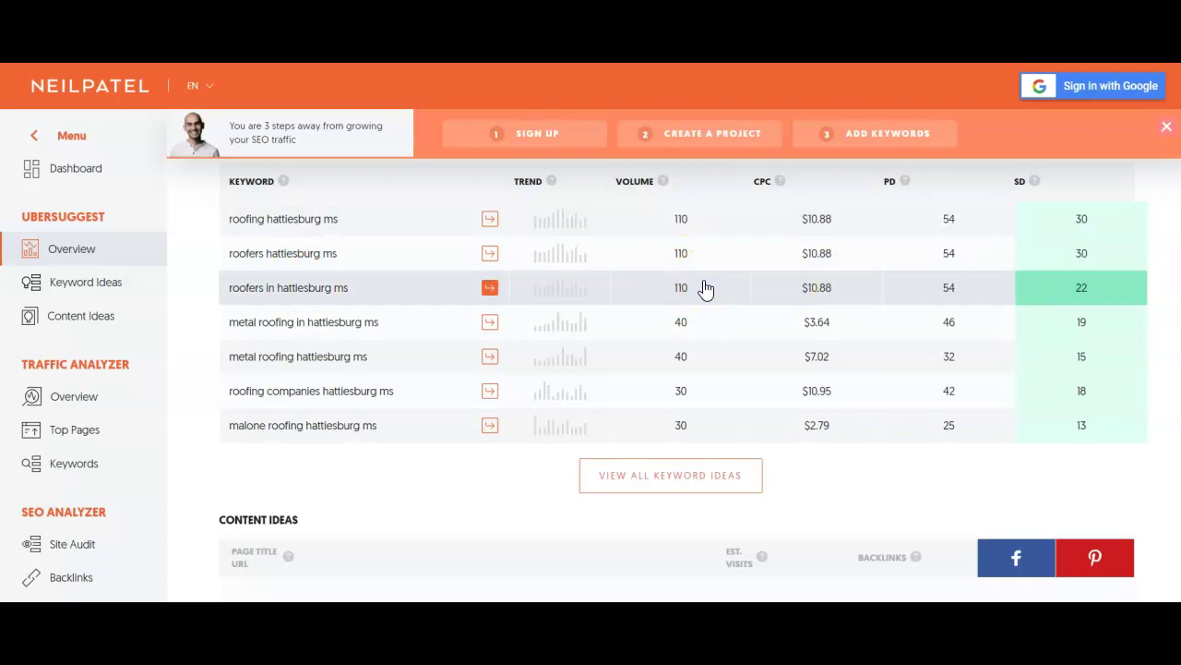
Check several Ubersuggest keyword rows, then return to Google results for 'roofing hattiesburg ms'
click(702, 225)
click(649, 257)
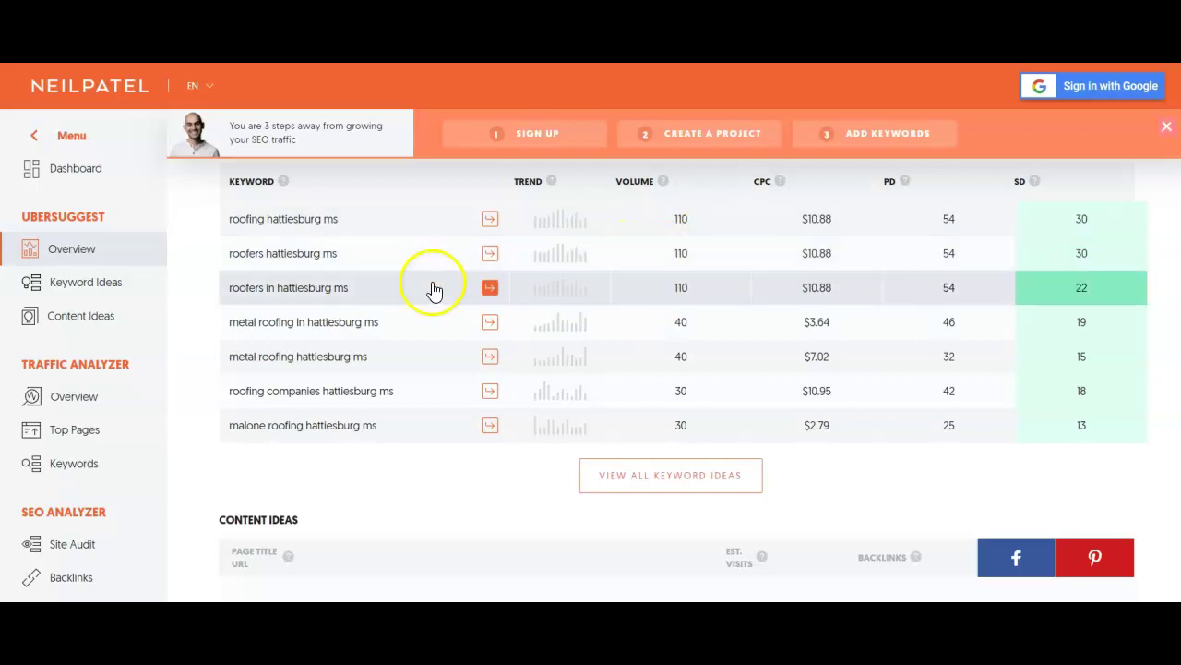
click(681, 331)
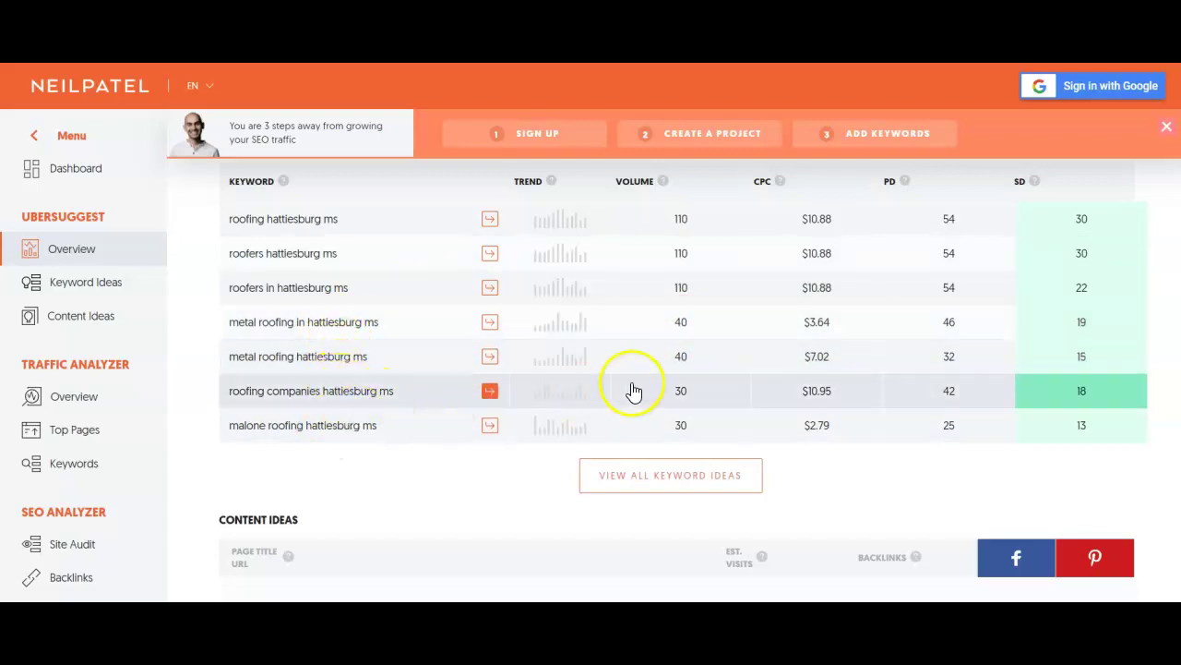
click(663, 487)
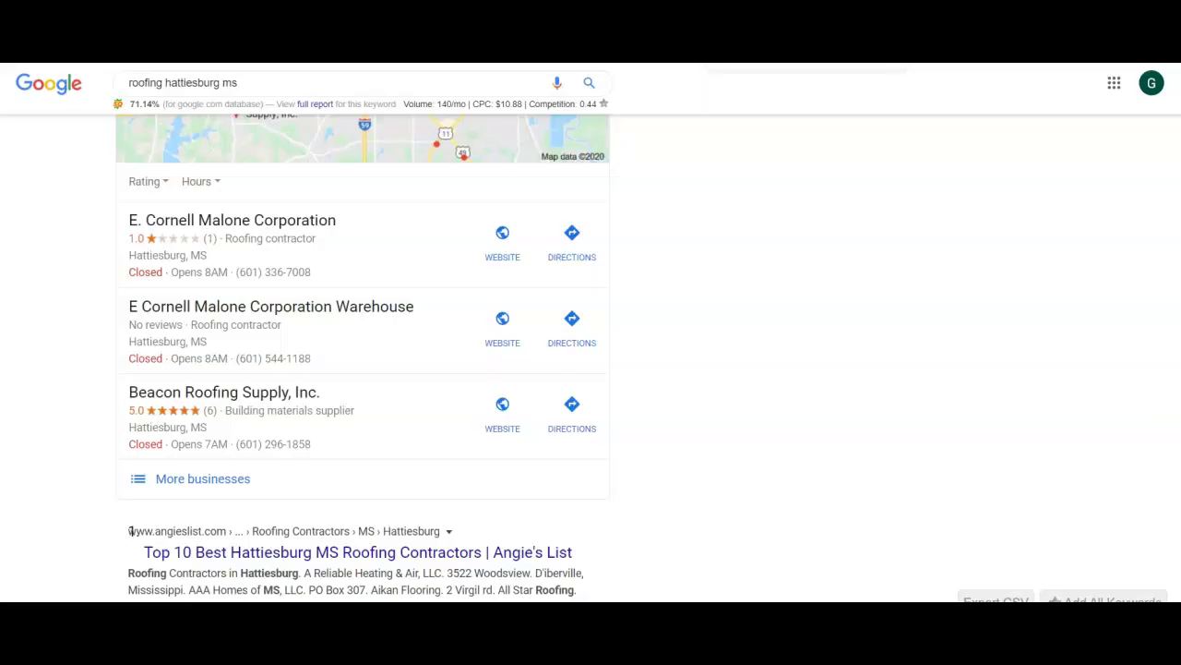
Expand the 'roofing hattiesburg ms' map pack to all businesses and select E. Cornell Malone Corporation
scroll(686, 212, up, 5)
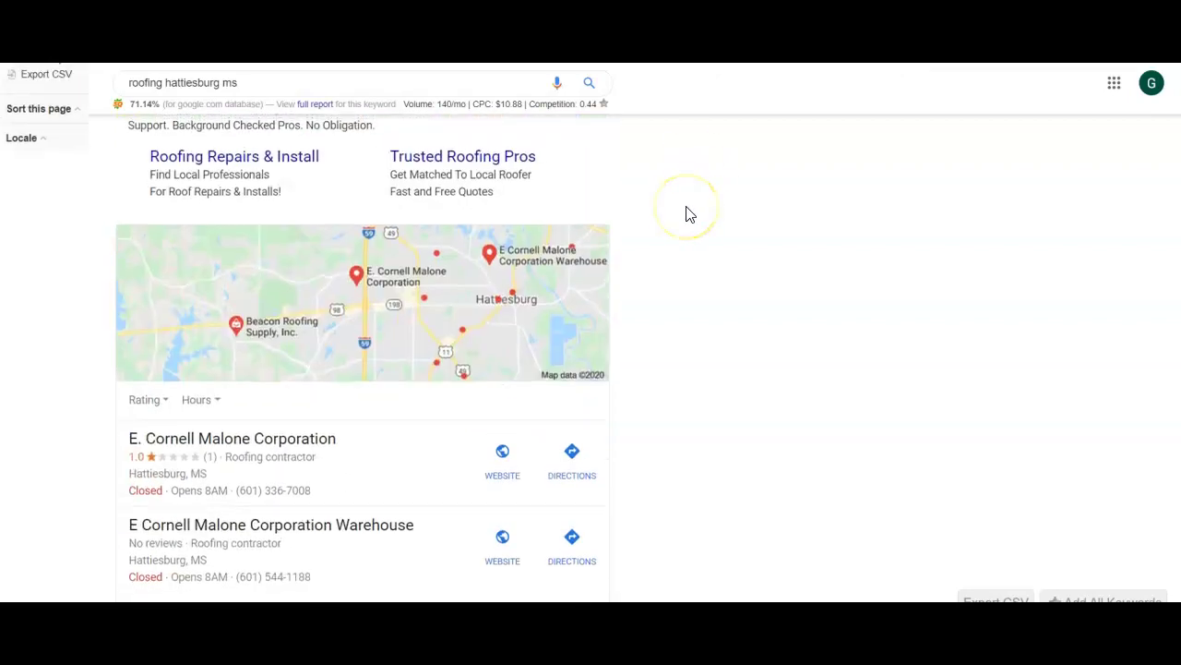
scroll(686, 212, down, 3)
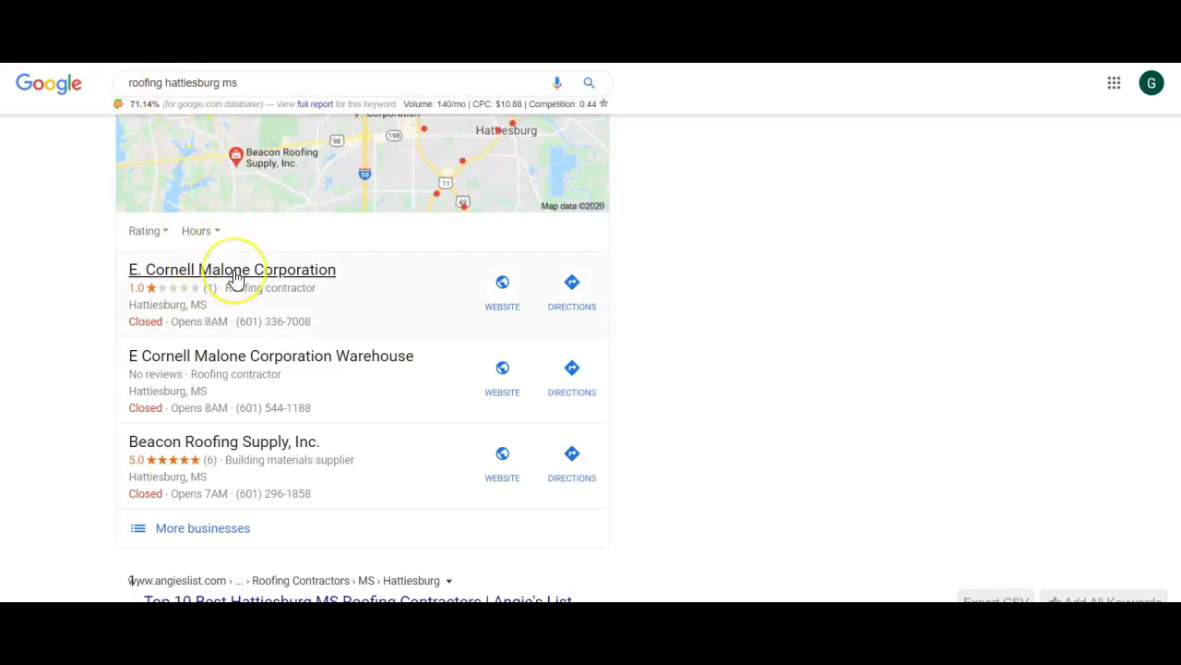
scroll(236, 277, down, 1)
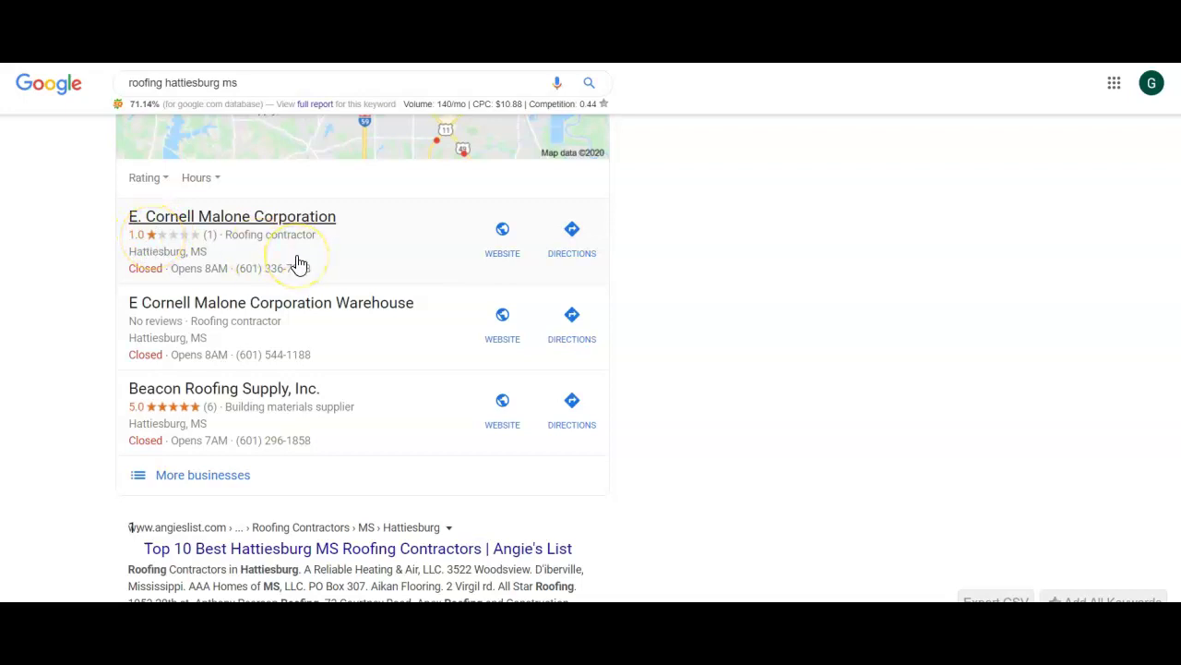
click(211, 482)
click(387, 252)
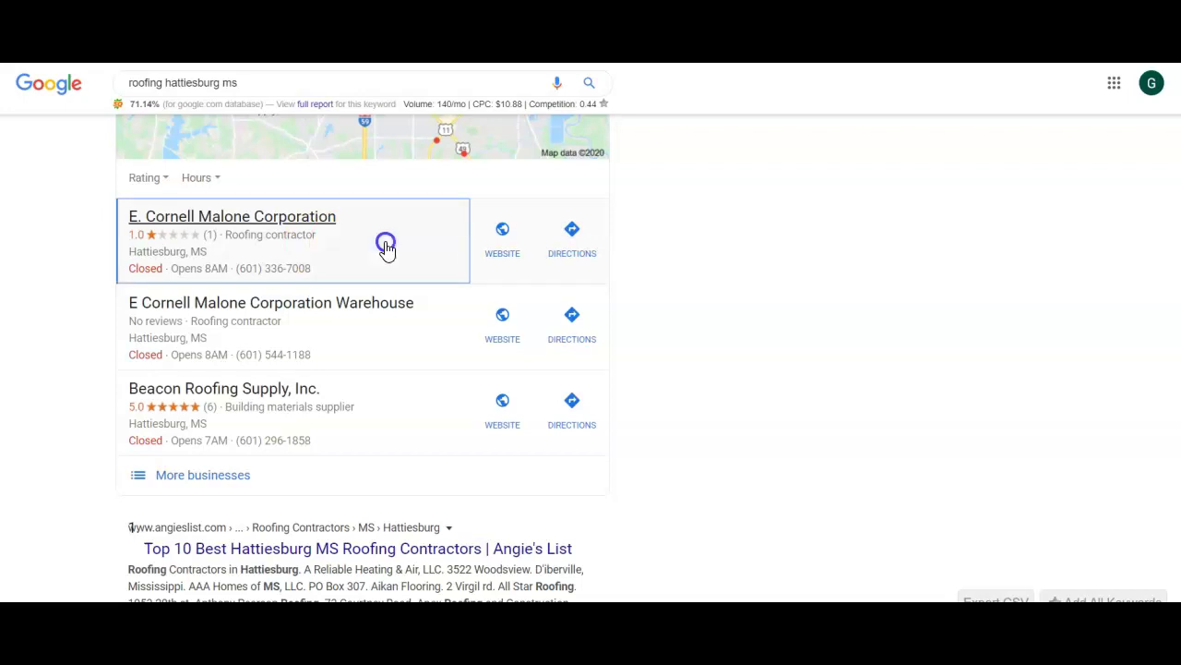
Review E. Cornell Malone Corporation's Maps profile: address, photos, 1.0 review and web results
click(153, 207)
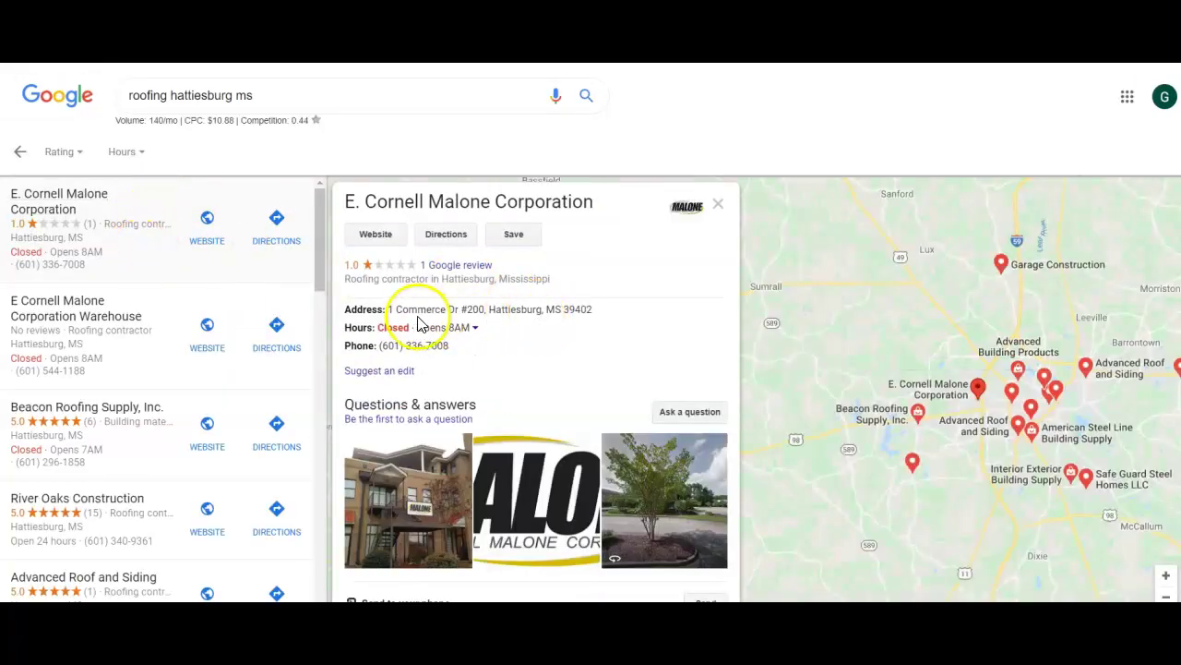
scroll(409, 328, down, 1)
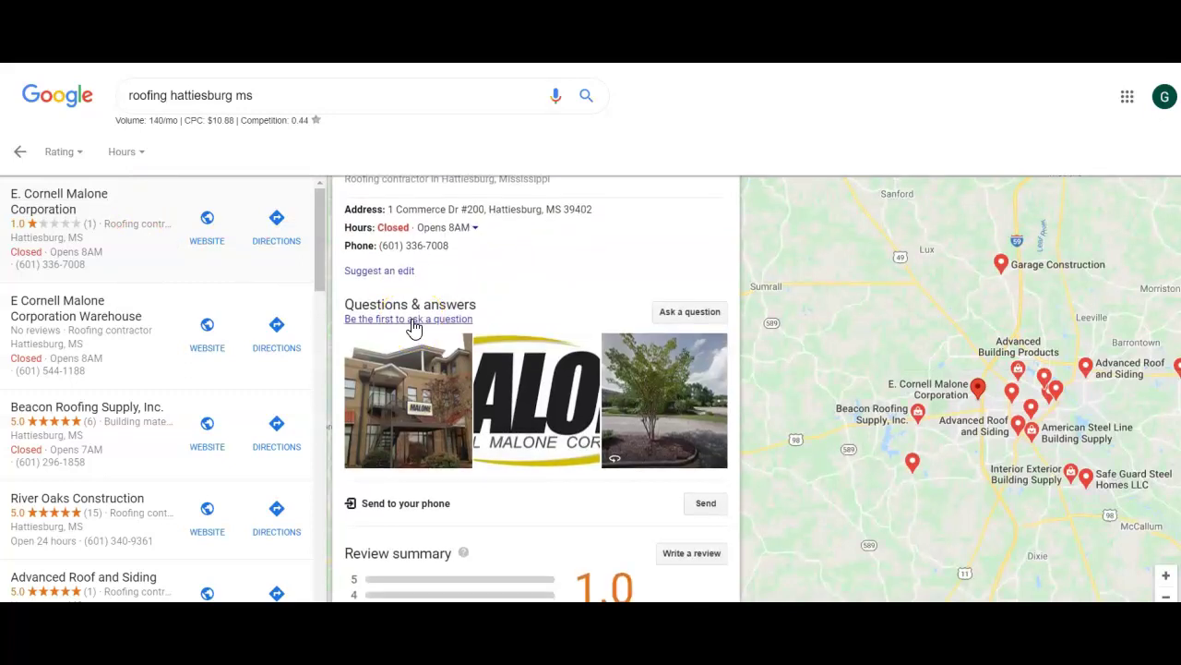
scroll(414, 328, down, 1)
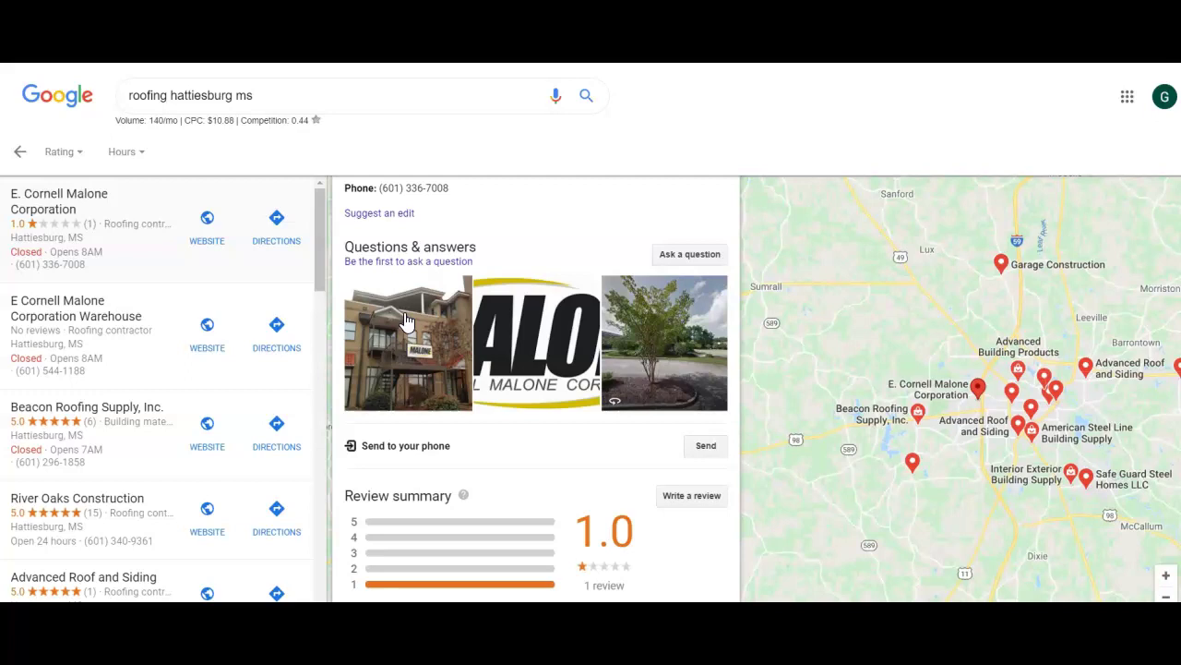
scroll(478, 215, up, 3)
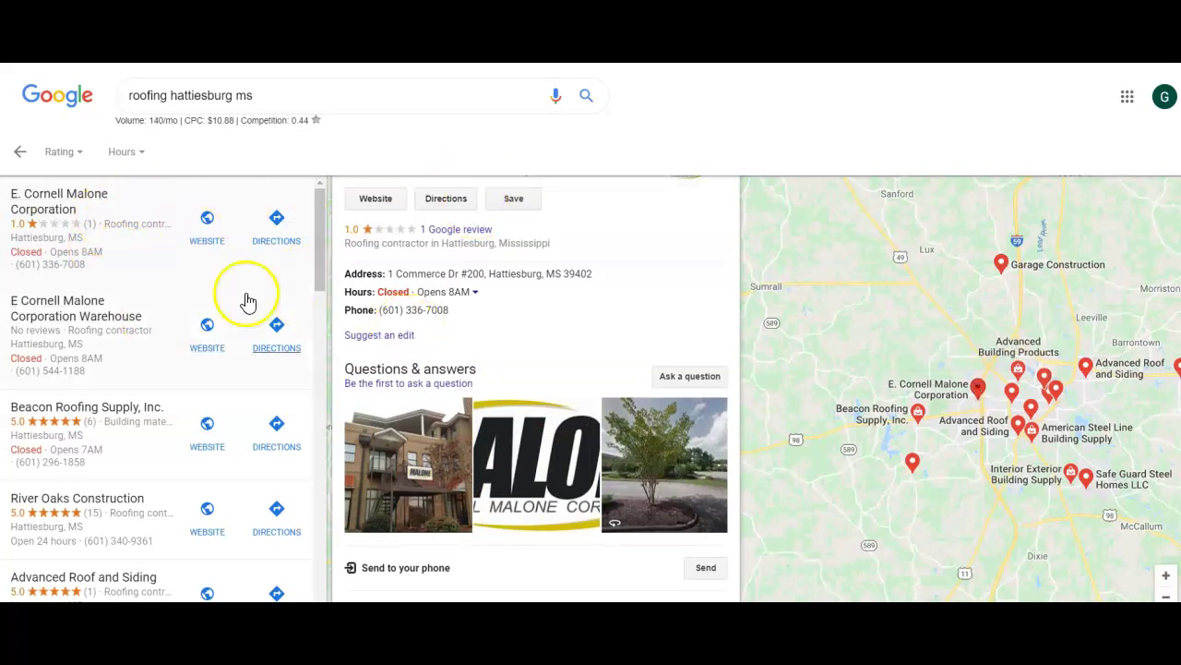
scroll(530, 341, down, 3)
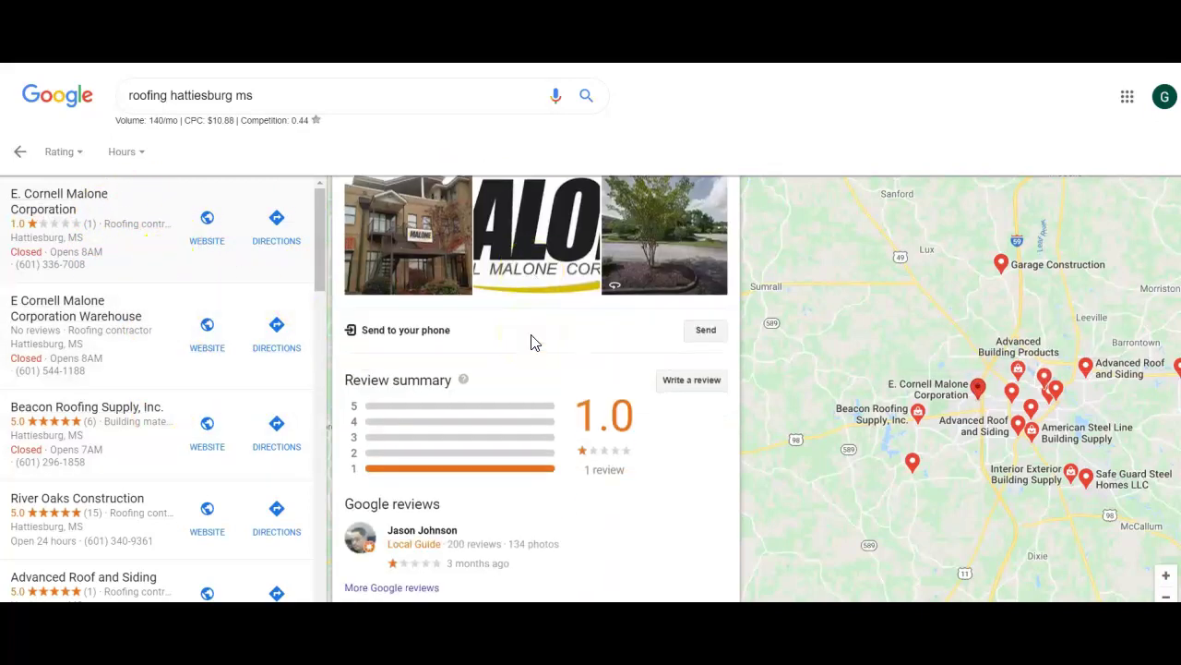
scroll(530, 341, down, 3)
scroll(531, 342, down, 2)
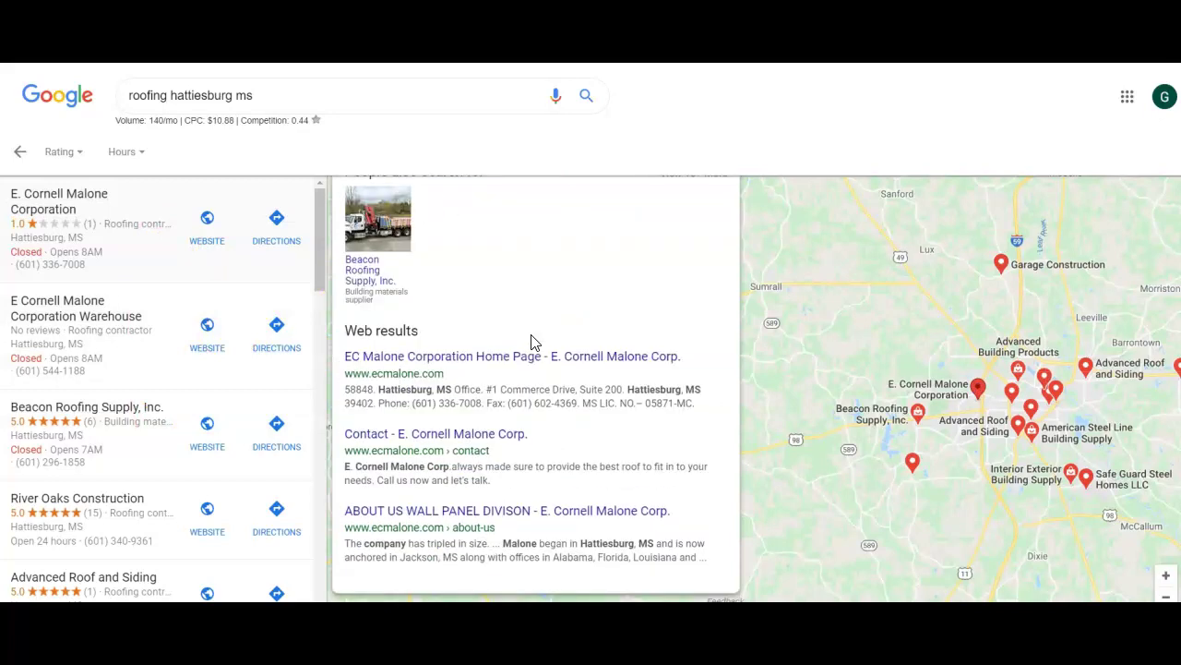
scroll(531, 337, up, 4)
scroll(530, 334, up, 4)
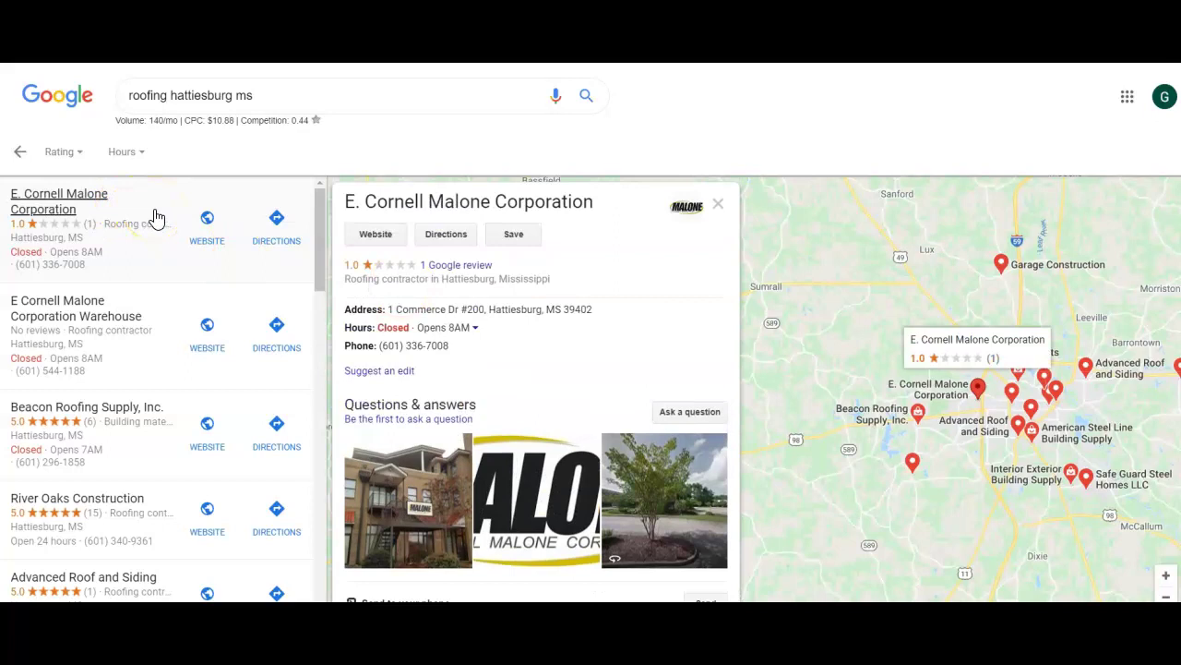
click(90, 227)
click(196, 231)
click(89, 210)
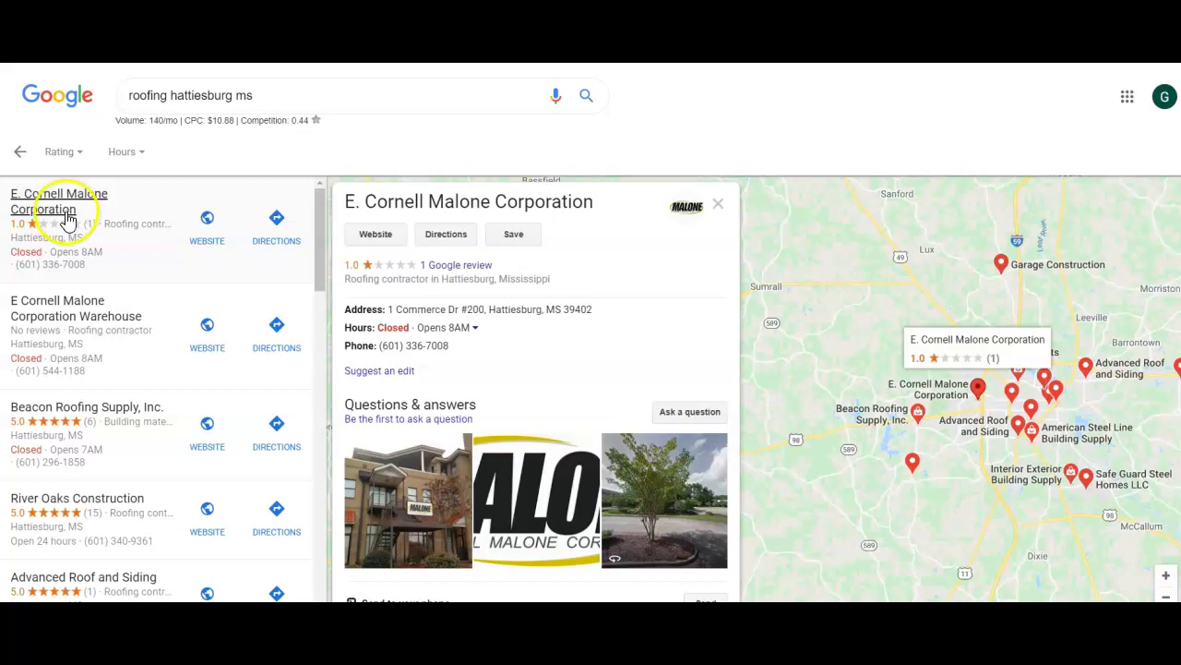